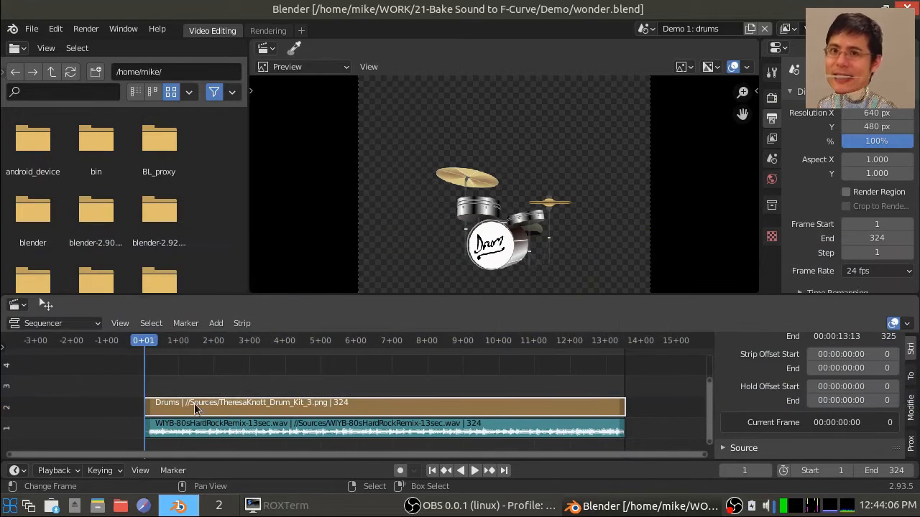
Play the opening seconds of the drum image and hard rock audio strips from frame 1, and return to the start
drag(328, 413, 293, 413)
click(304, 430)
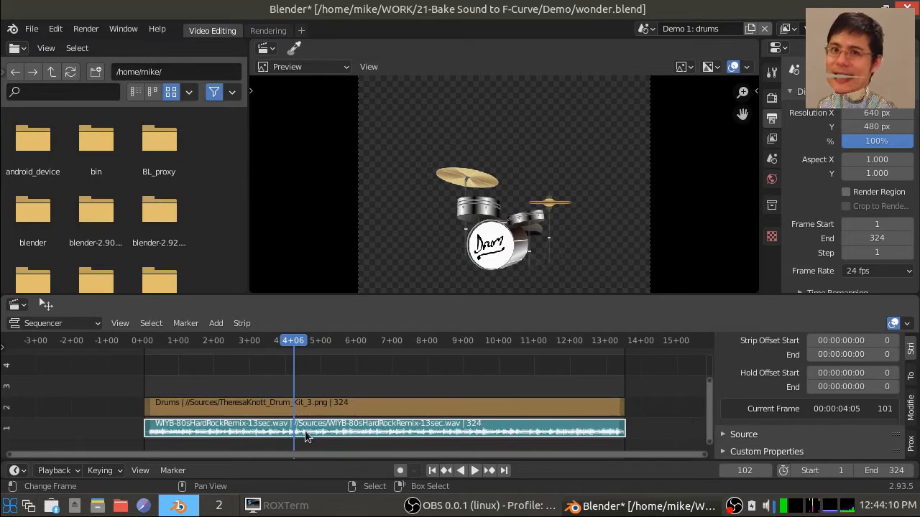
click(431, 470)
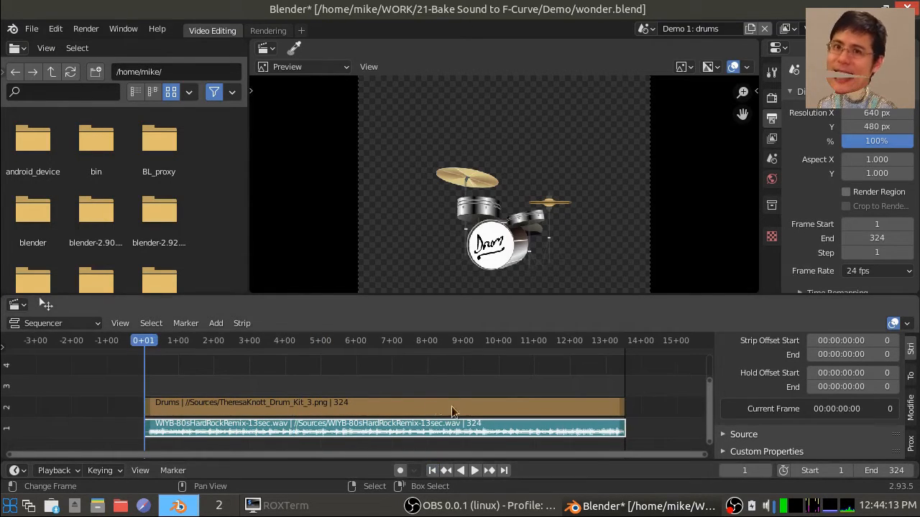
click(474, 472)
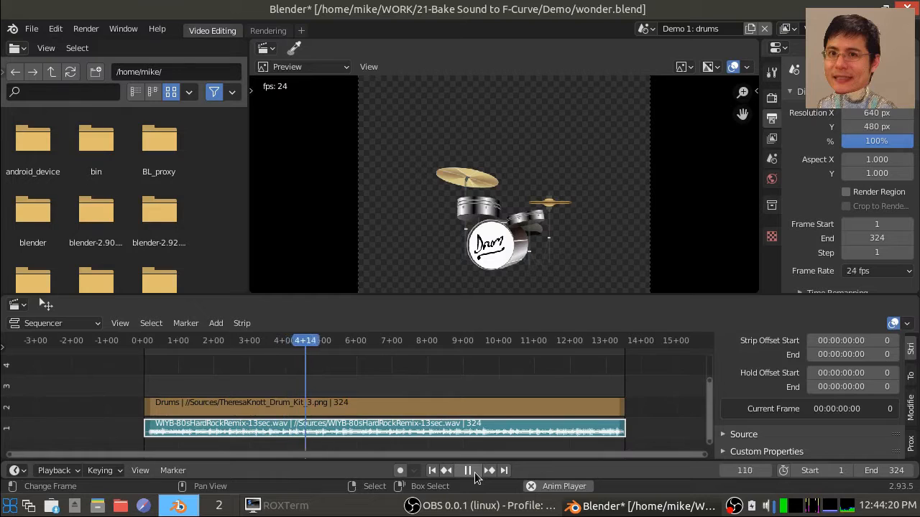
click(474, 471)
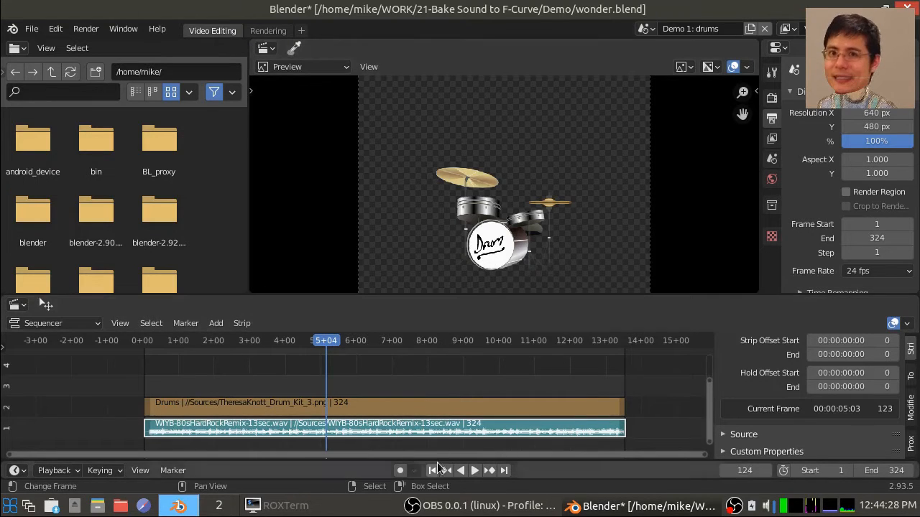
click(433, 472)
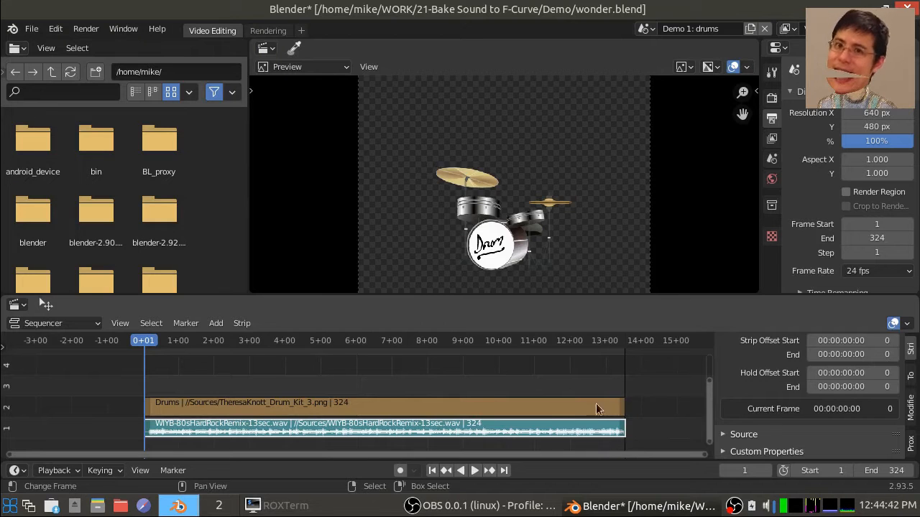
Select the Drums image strip and add a keyframe for its Scale X value of 1.000 at frame 1
click(422, 407)
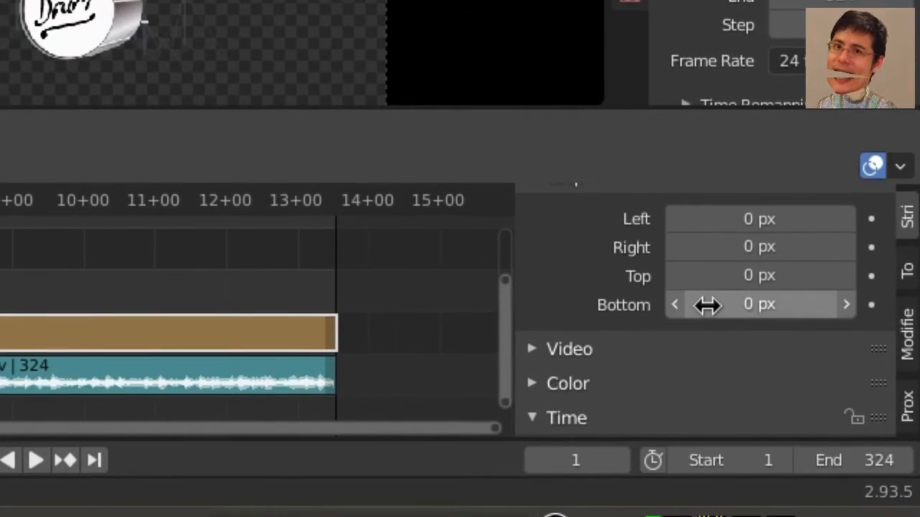
scroll(762, 352, up, 5)
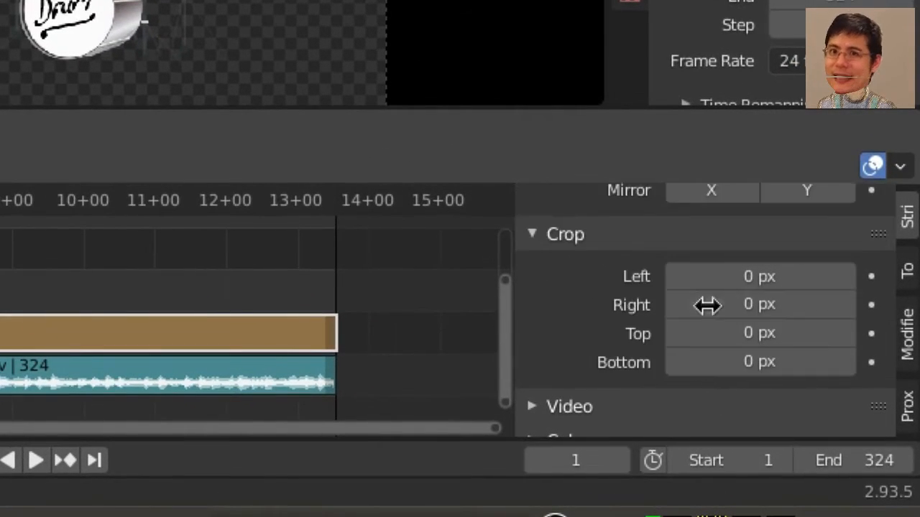
scroll(705, 304, up, 10)
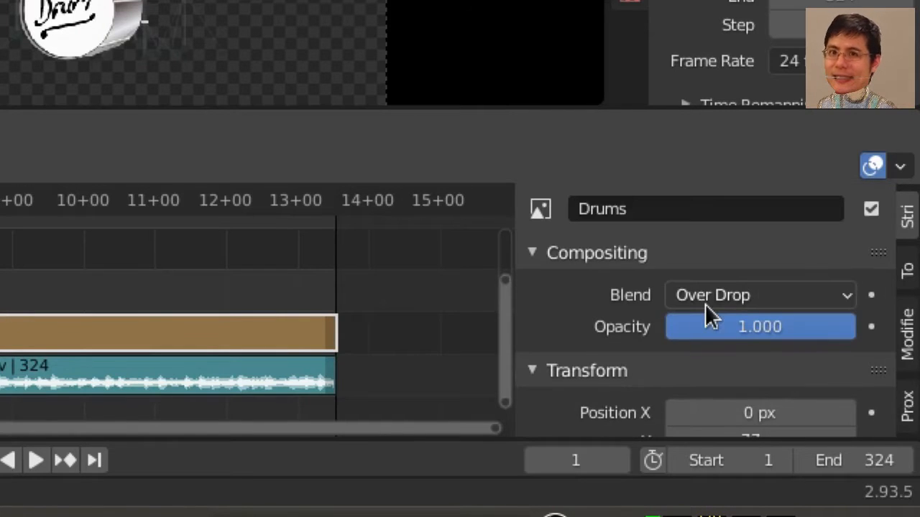
scroll(705, 304, down, 4)
scroll(705, 304, down, 2)
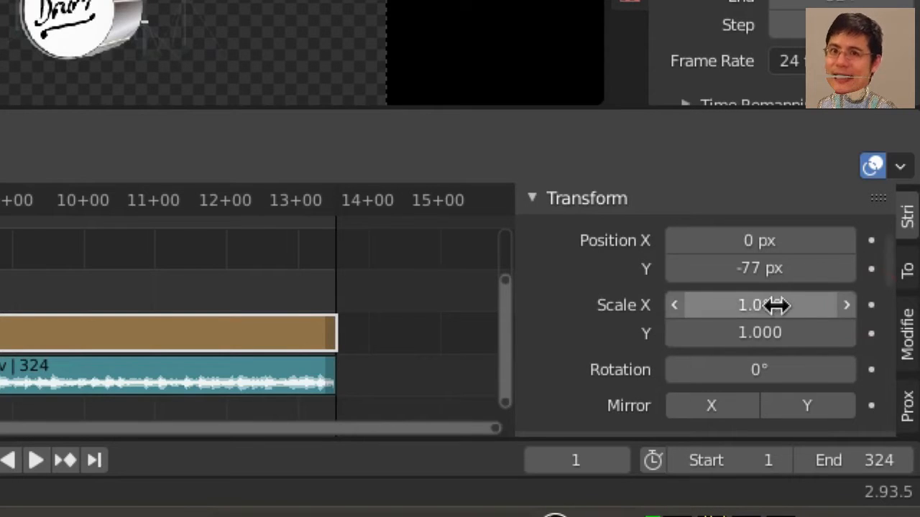
click(871, 306)
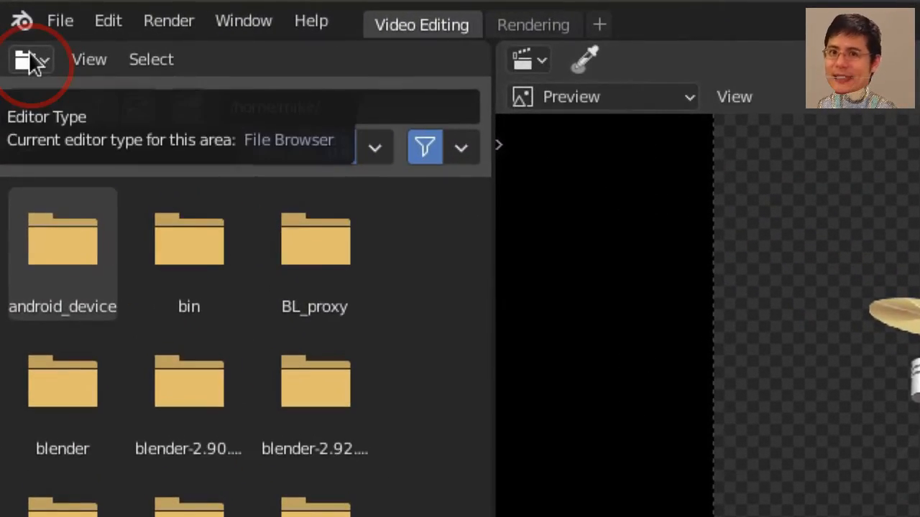
Switch the File Browser area to the Graph Editor, widen it, and hide its sidebar
click(23, 54)
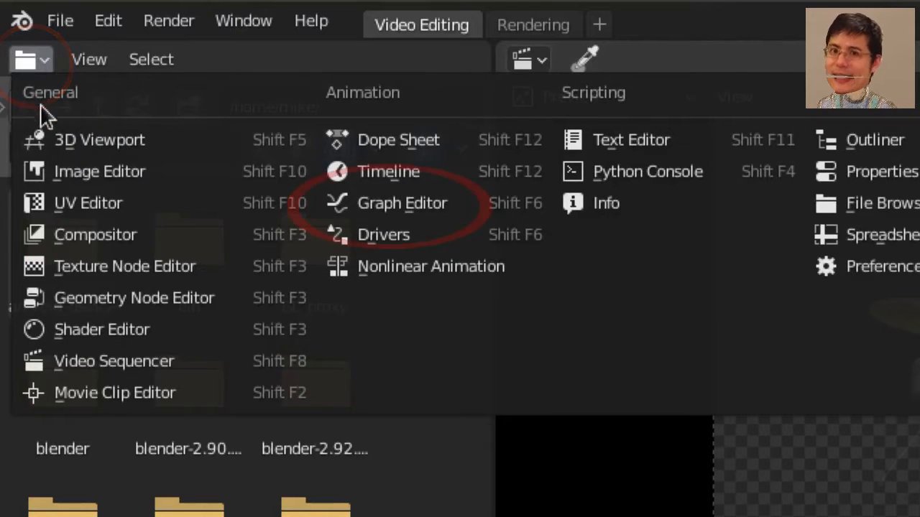
click(405, 211)
drag(493, 223, 889, 252)
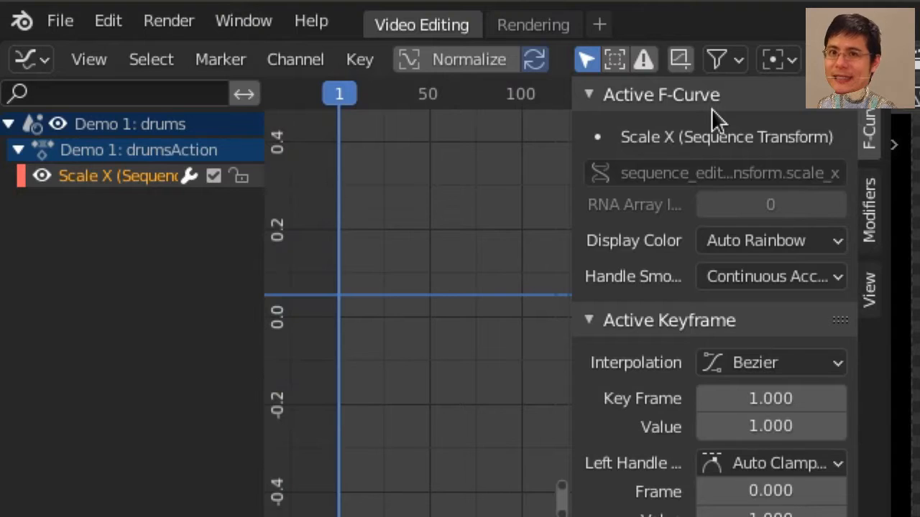
key(n)
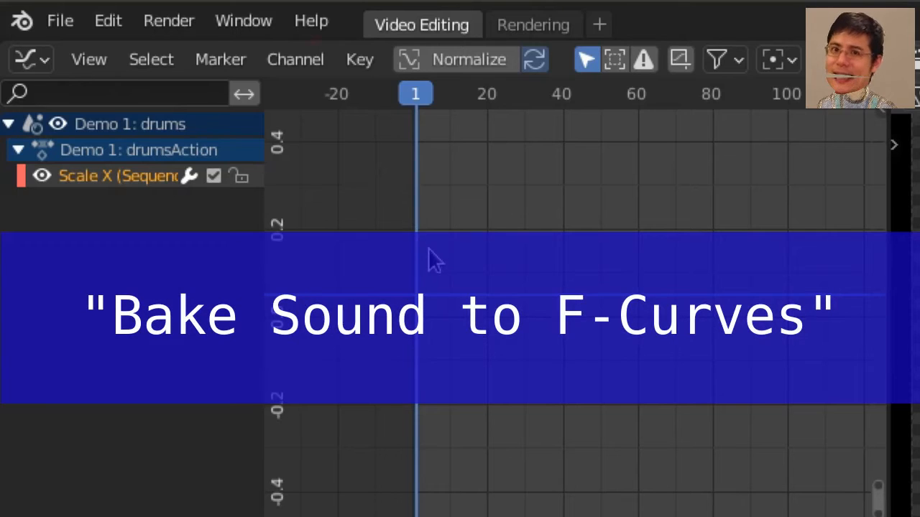
Bake the sound file WIYB-80sHardRockRemix-13sec.wav from the Sources folder to the Scale X F-curve with the default settings
click(361, 62)
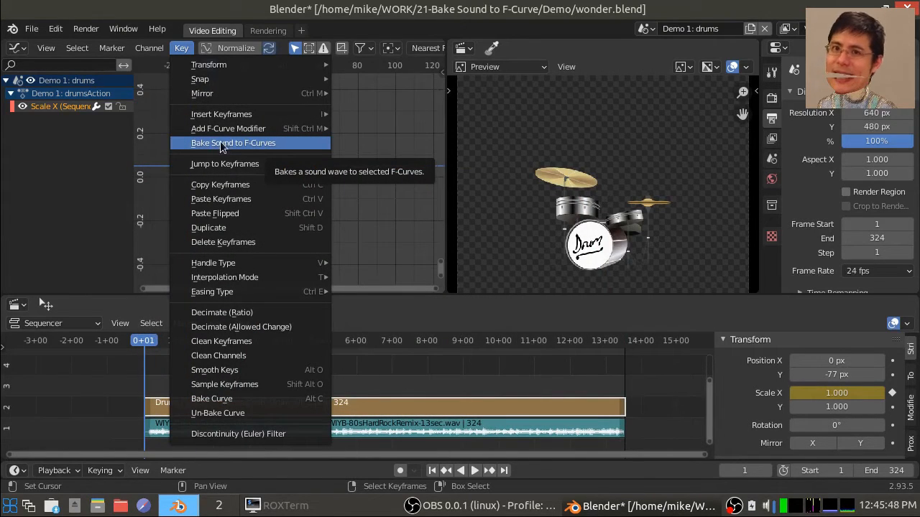
click(233, 144)
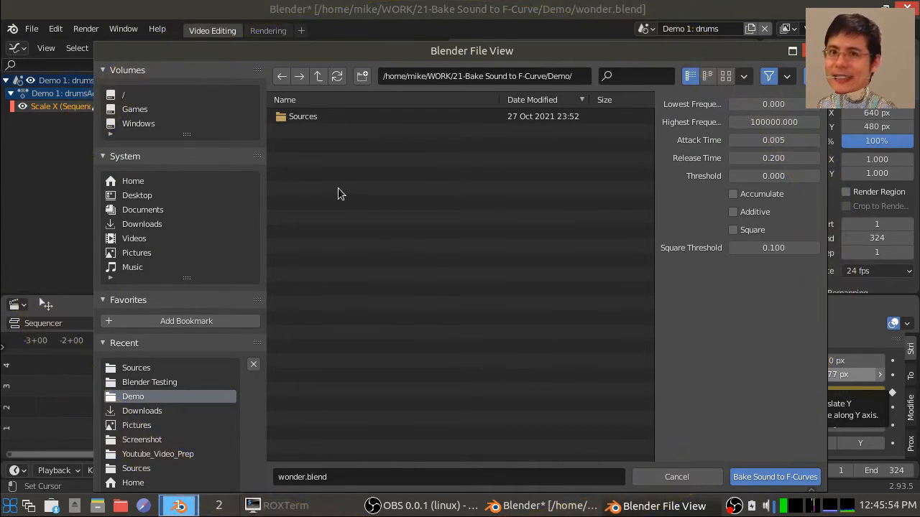
click(306, 119)
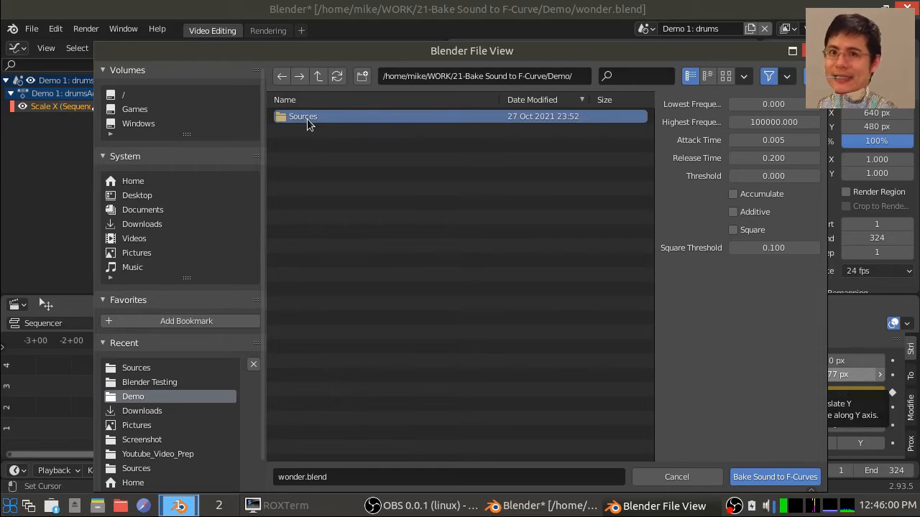
double_click(306, 119)
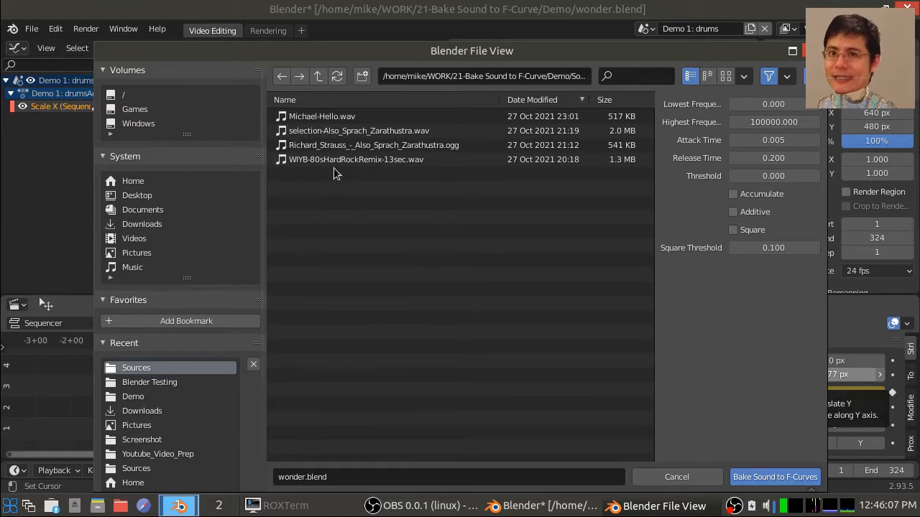
click(375, 163)
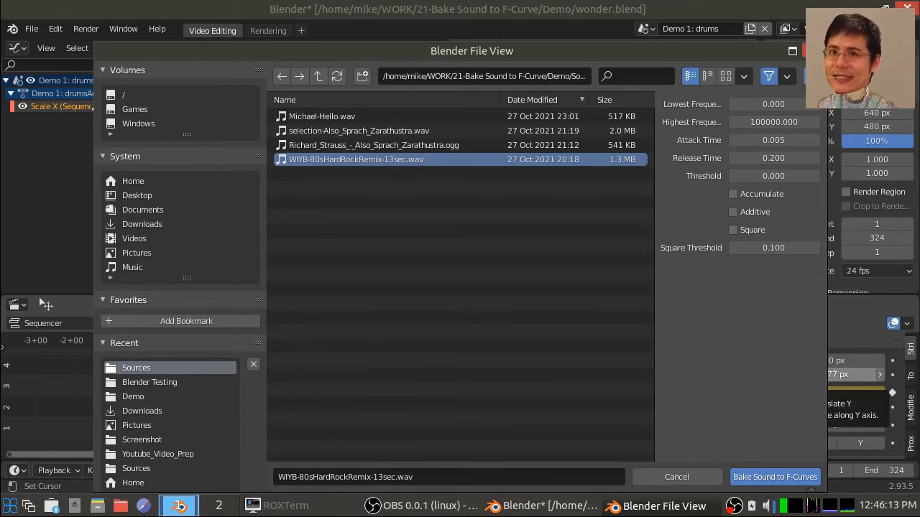
click(812, 77)
click(812, 76)
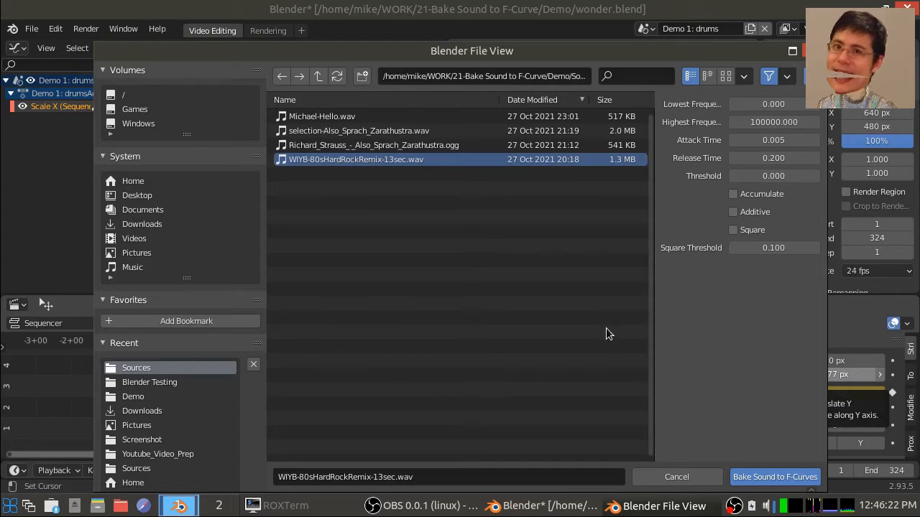
click(798, 480)
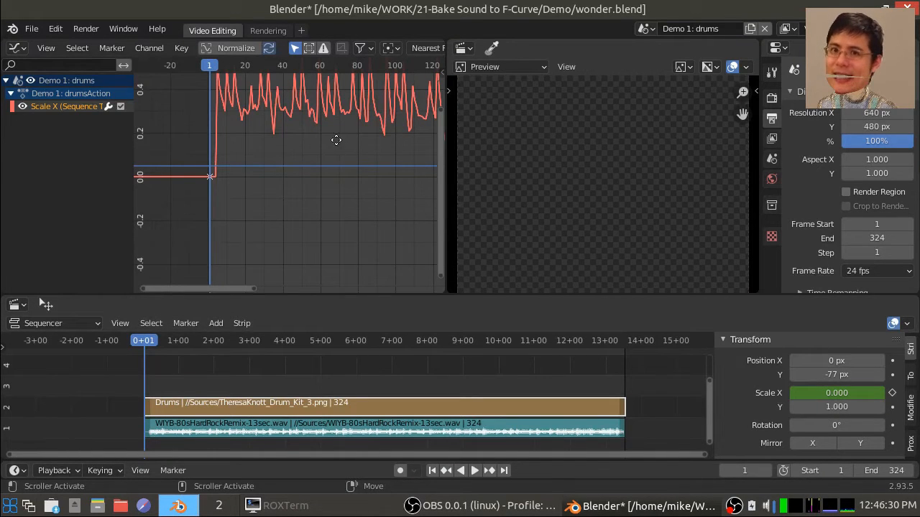
Examine the whole baked Scale X curve and compare its beginning with the audio waveform at frame 4
middle_drag(335, 139, 313, 197)
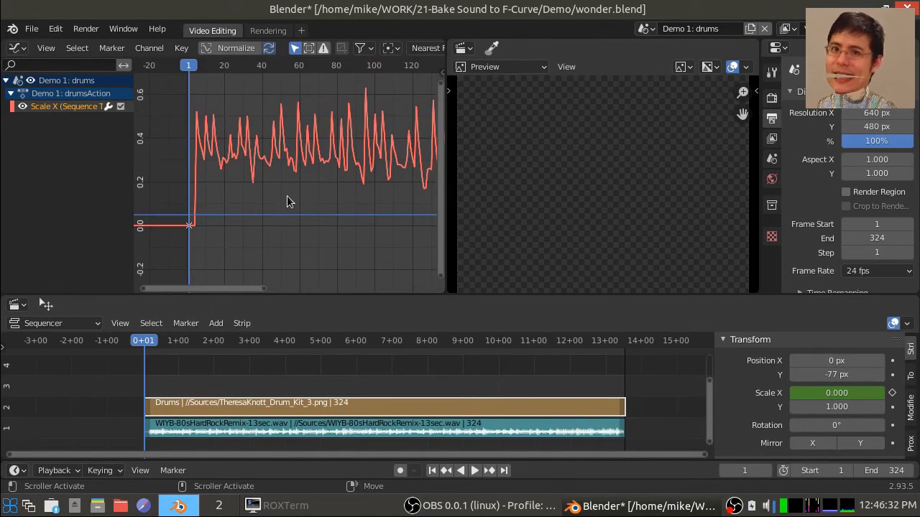
key(Home)
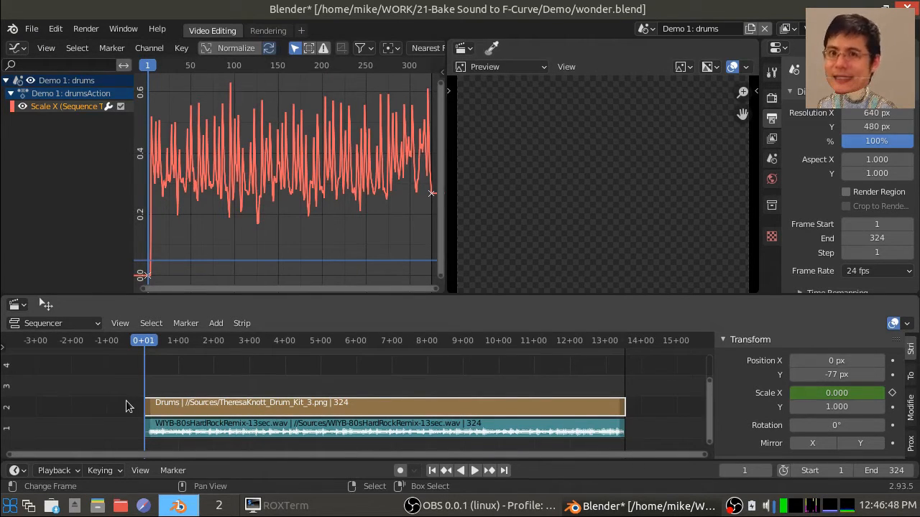
drag(131, 386, 184, 451)
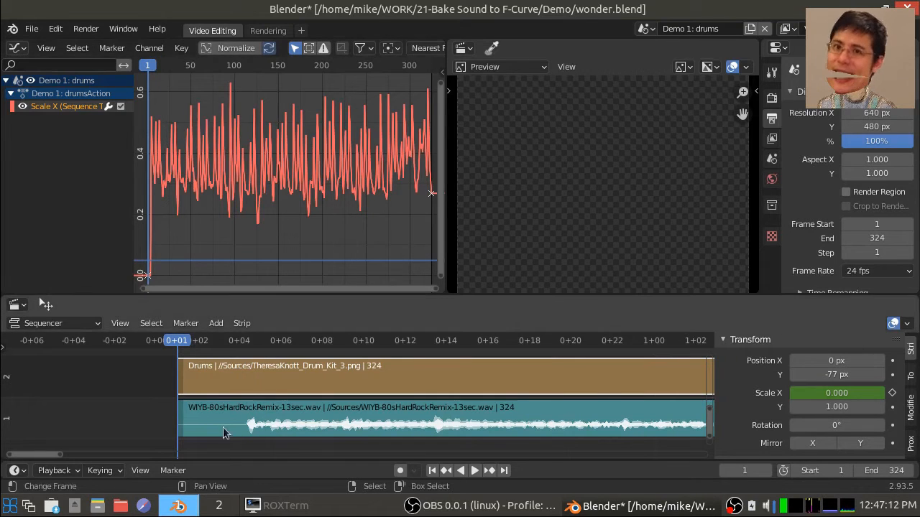
drag(184, 429, 239, 414)
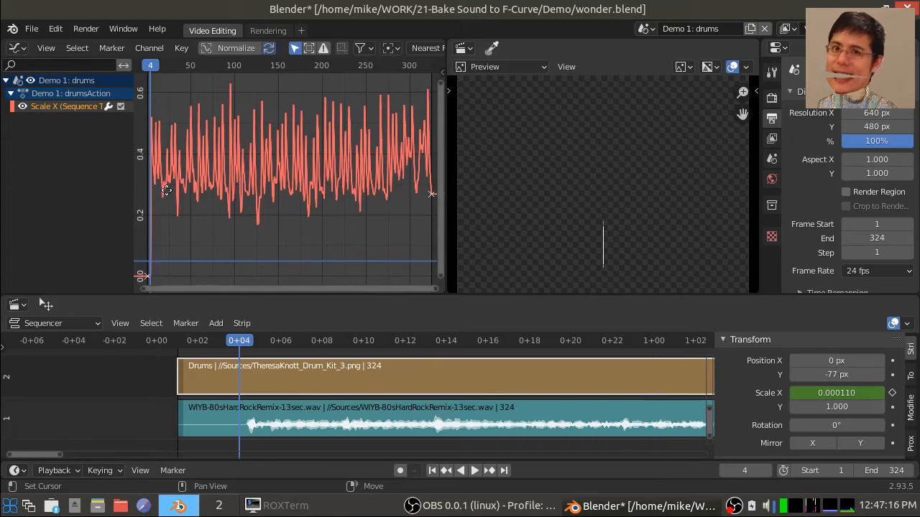
scroll(240, 172, up, 3)
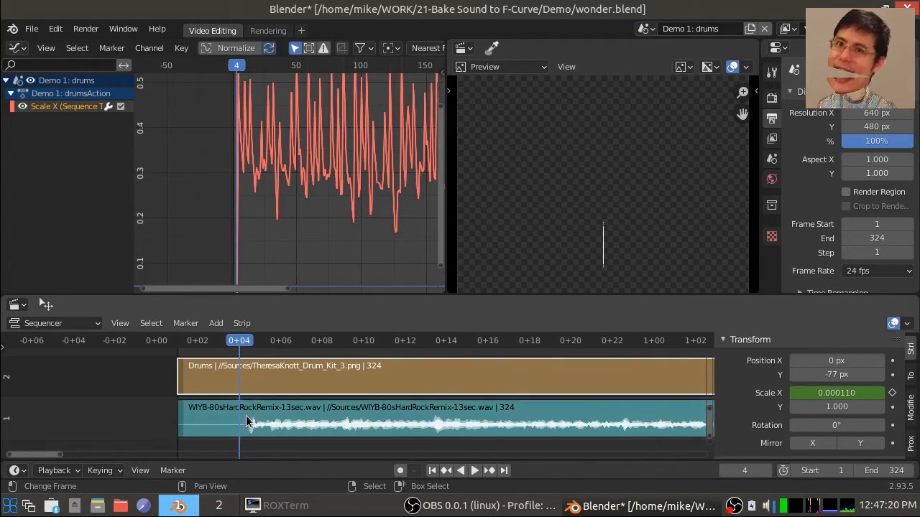
Advance through the opening frames up to frame 24 to examine how the drum image's width follows the audio peaks
key(space)
key(space)
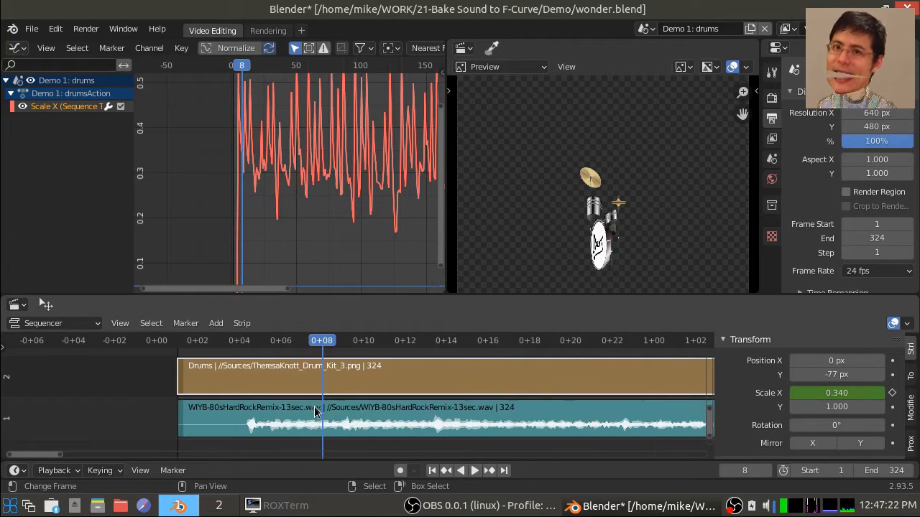
key(Right)
key(Right)
key(Right)
key(Right)
key(Right)
key(Right)
key(Right)
key(Right)
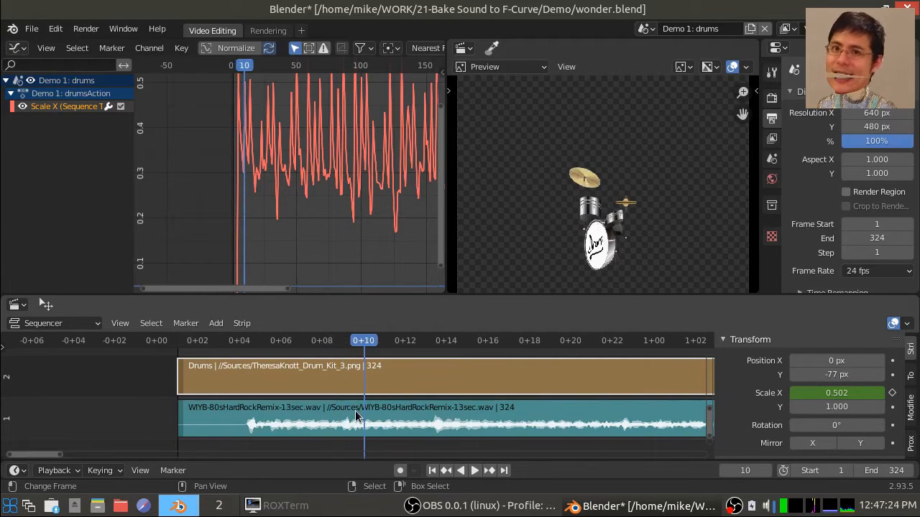
key(Right)
key(Right)
key(Right)
key(Right)
key(Right)
key(Right)
key(Right)
key(Right)
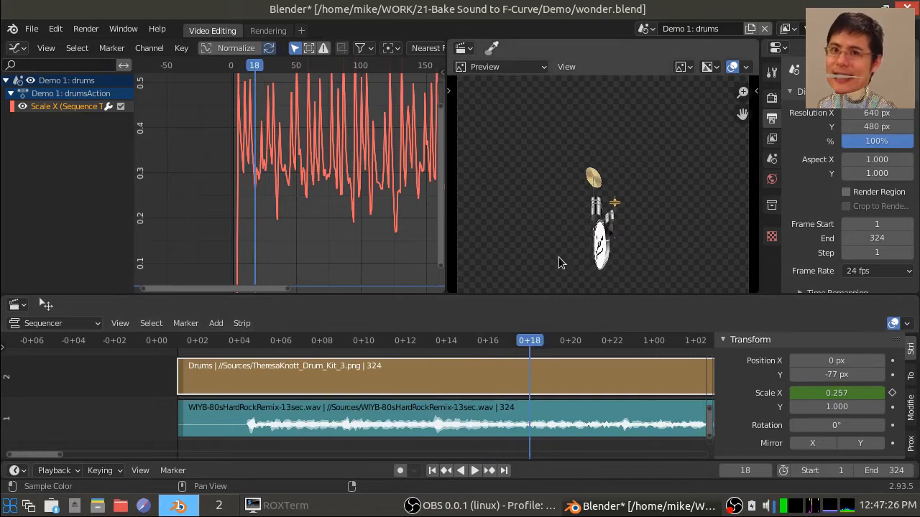
scroll(307, 173, down, 1)
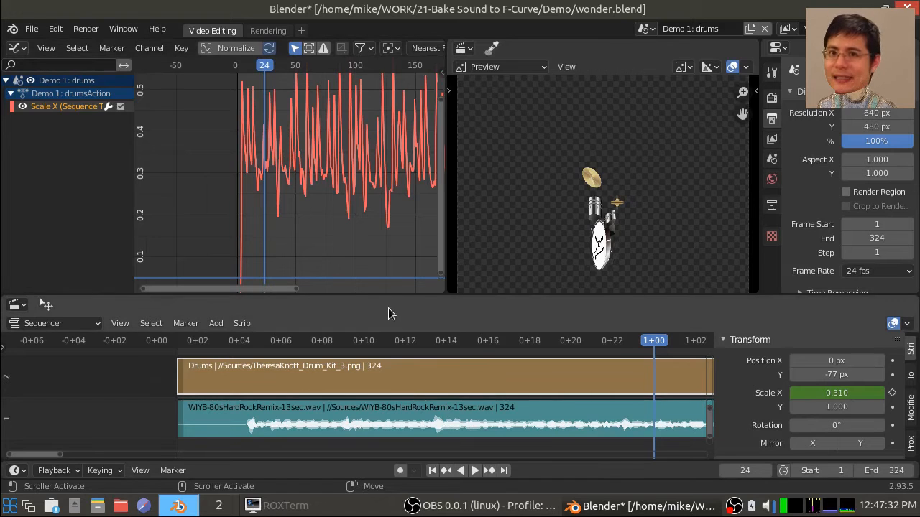
Play the sound-driven drum animation from frame 1 to review its motion, and stop playback
click(432, 470)
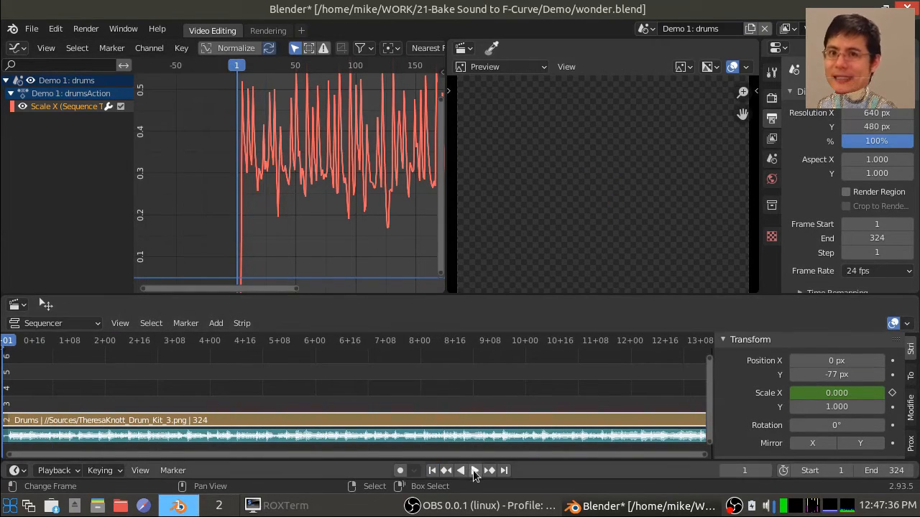
click(473, 470)
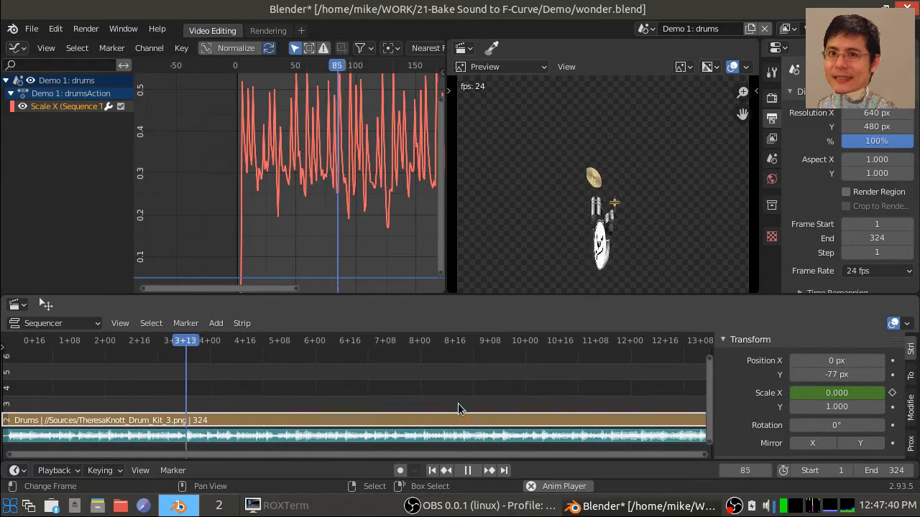
click(469, 470)
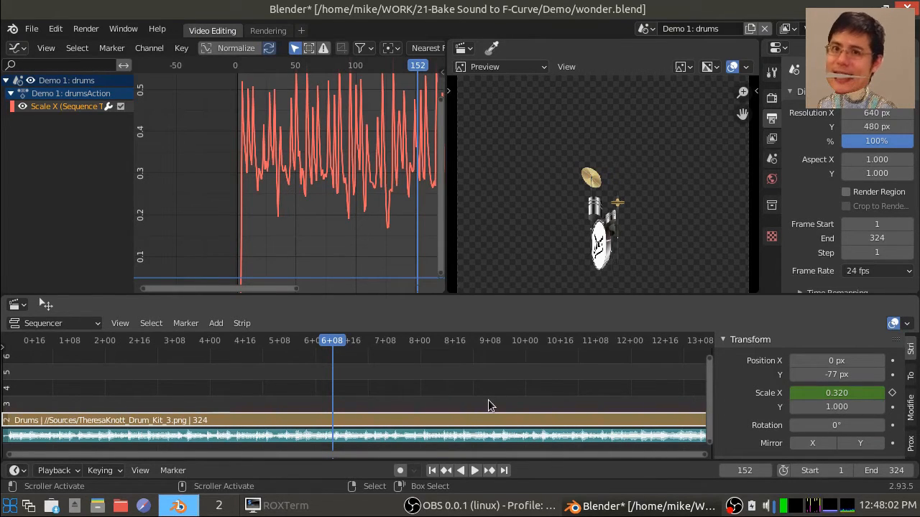
Return to frame 1 and delete the drum strip's baked Scale X channel from the Graph Editor
click(433, 471)
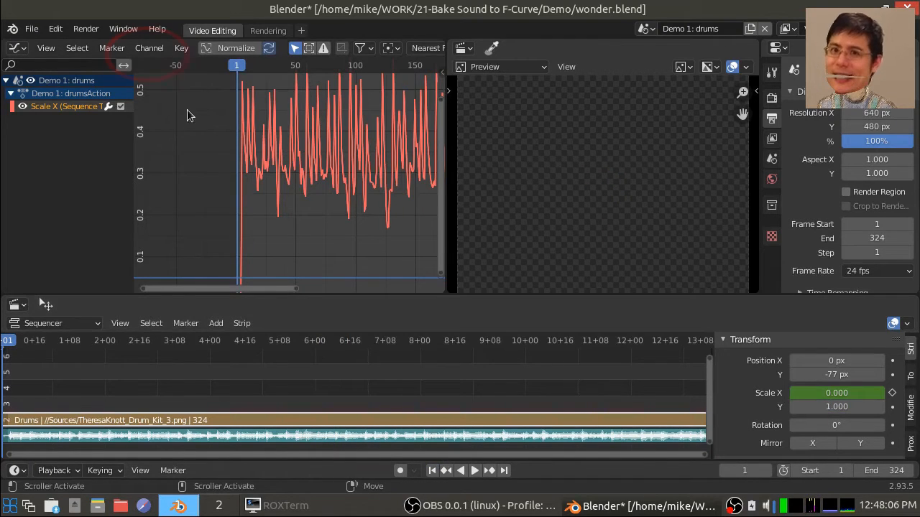
click(150, 48)
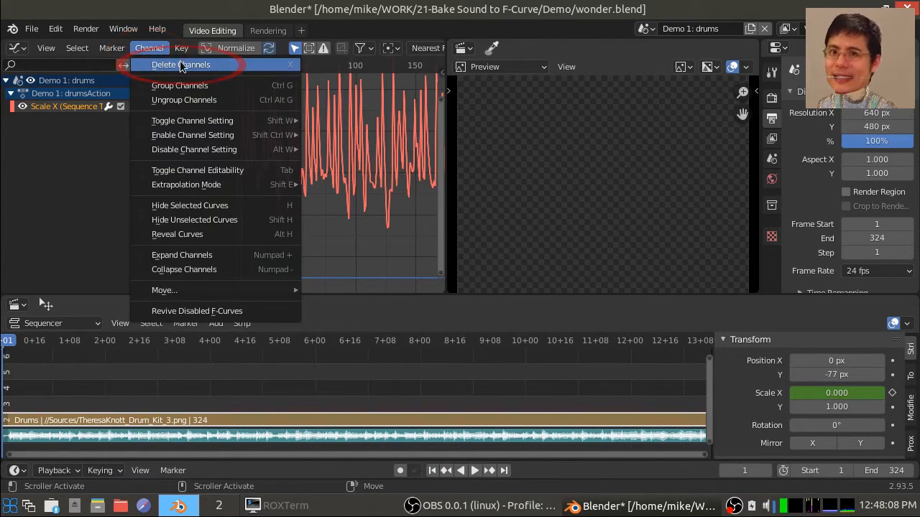
click(181, 65)
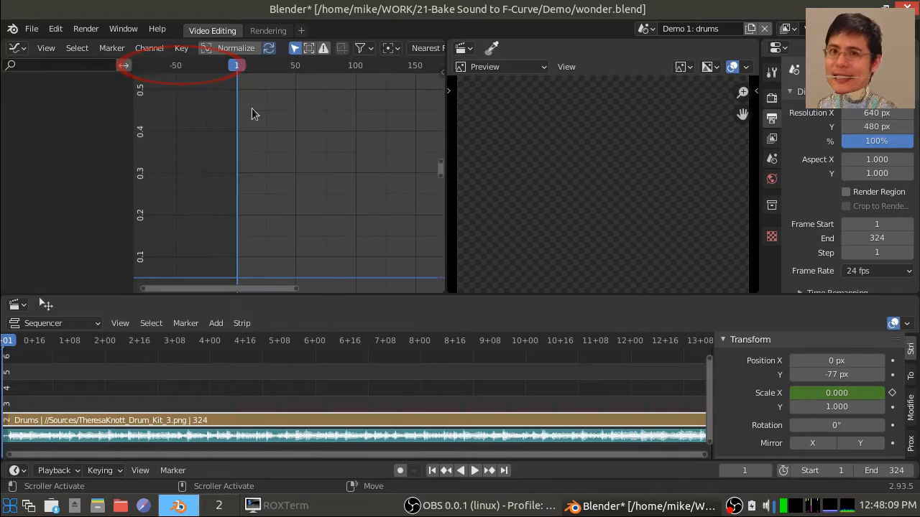
Reset the drum strip's Scale X to 1
click(837, 393)
text(1)
key(Return)
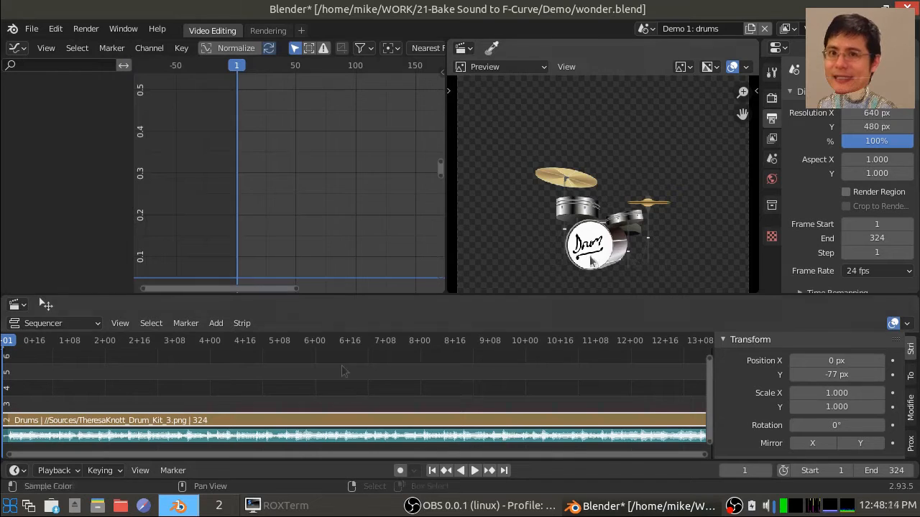
Add a Transform effect strip on top of the drum image strip
click(214, 327)
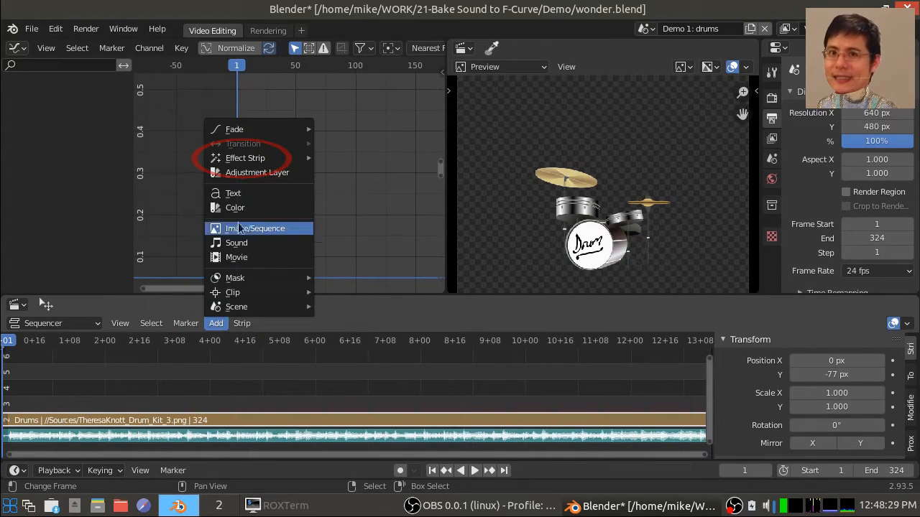
mouse_move(263, 157)
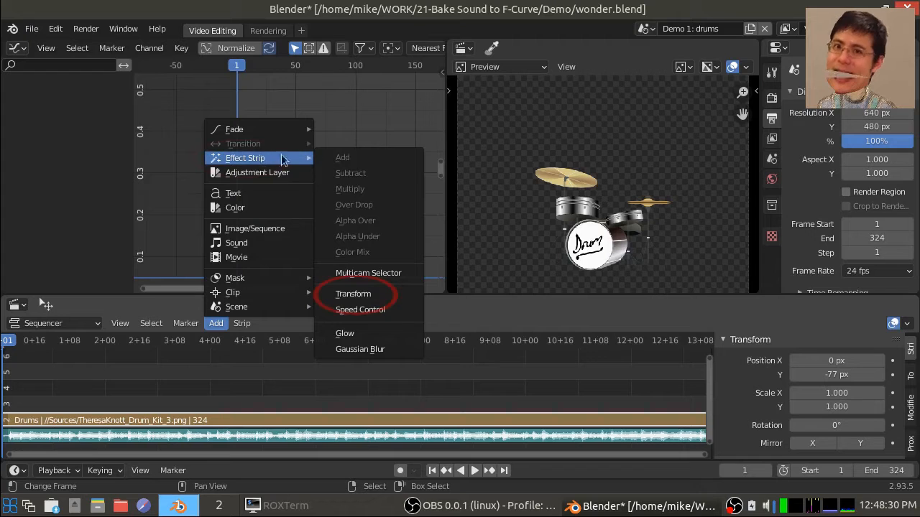
click(361, 294)
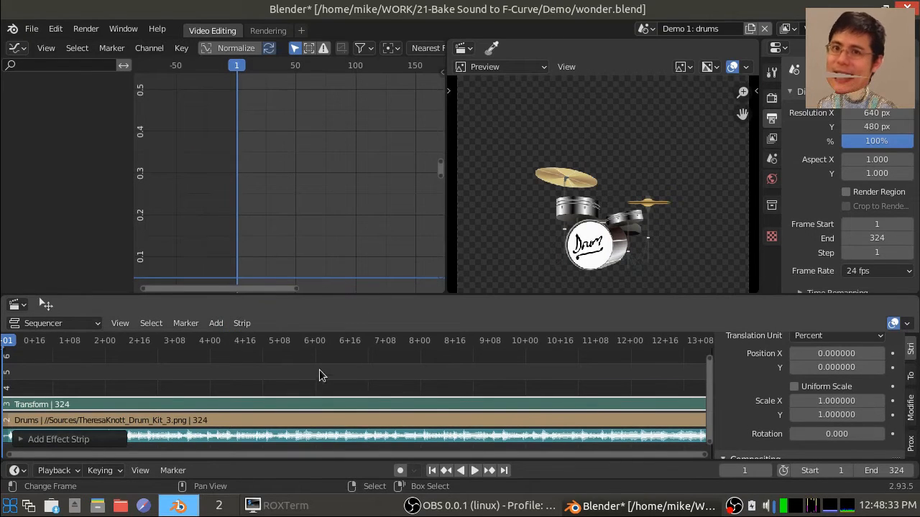
Turn on Uniform Scale for the Transform strip and keyframe its Scale at frame 1
key(Home)
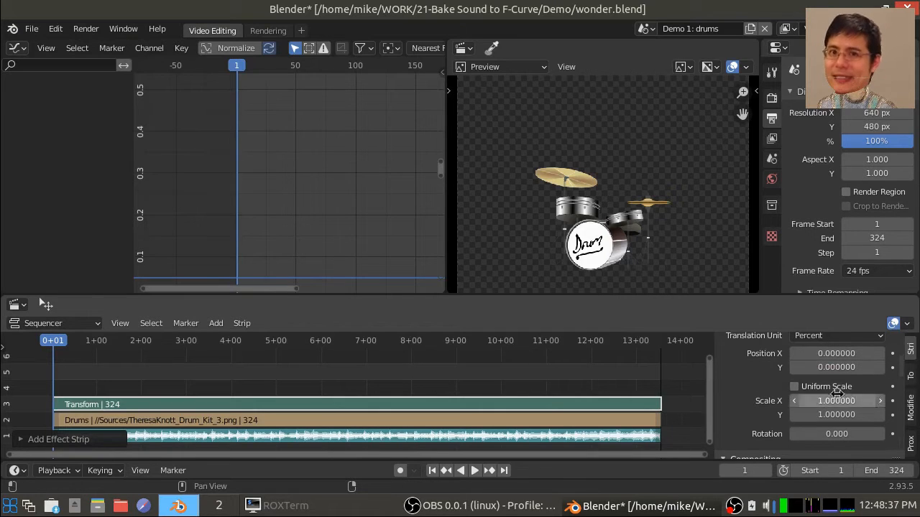
click(794, 388)
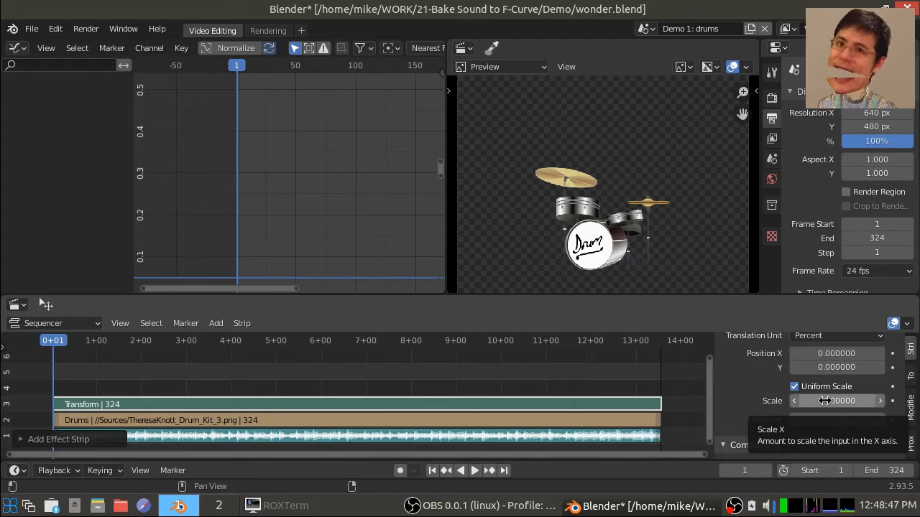
key(i)
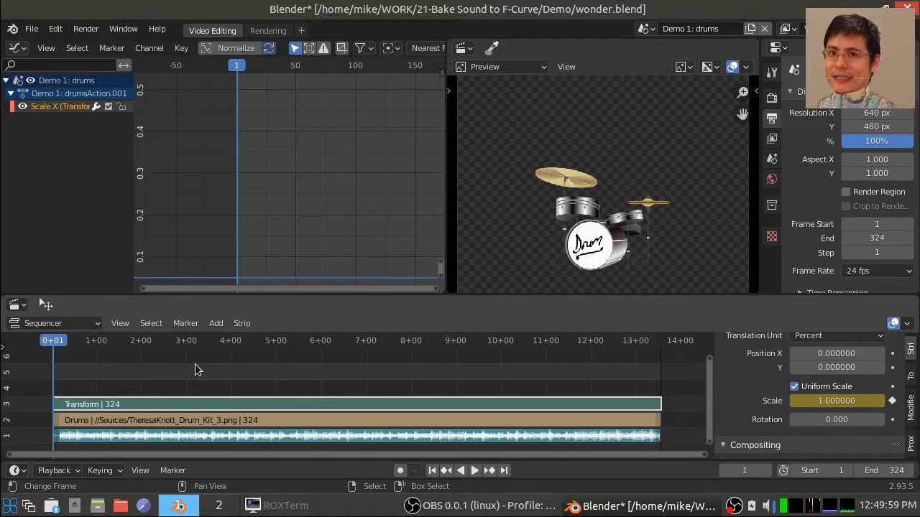
Bake WIYB-80sHardRockRemix-13sec.wav to the Transform strip's Scale X curve, using the default bake settings
click(181, 49)
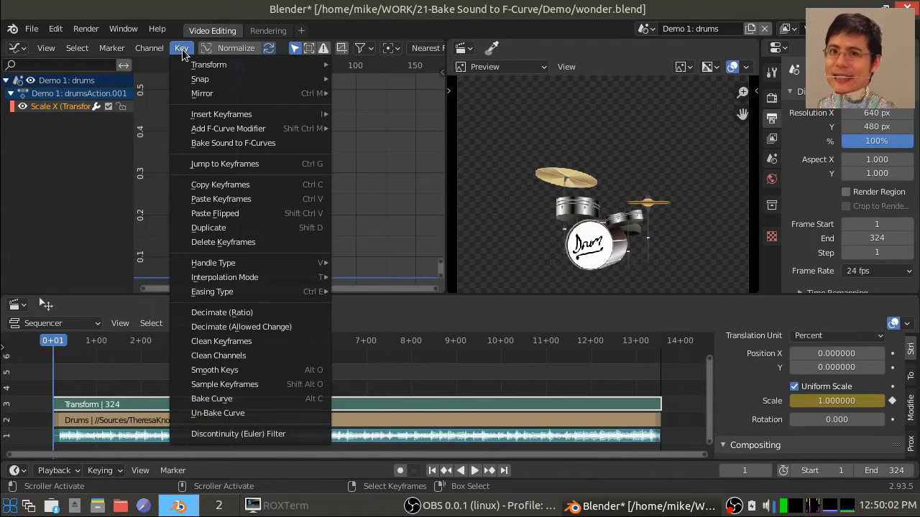
click(259, 145)
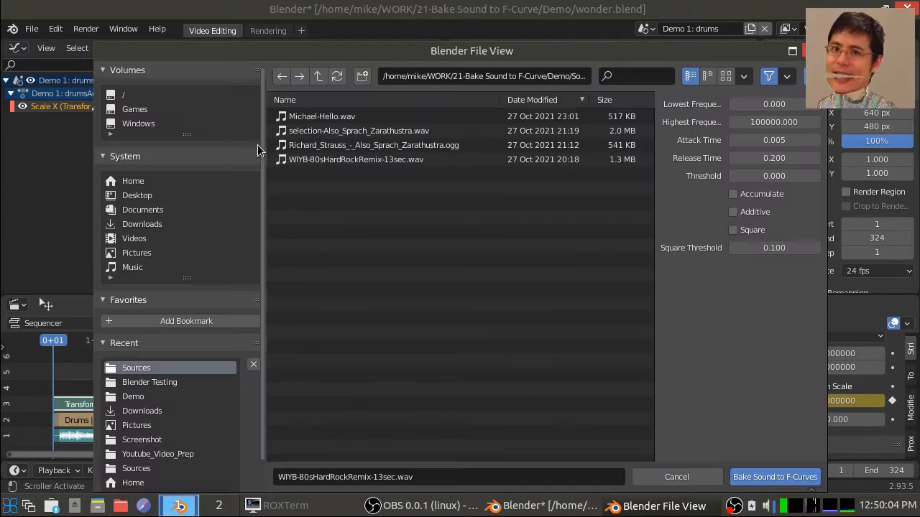
click(362, 160)
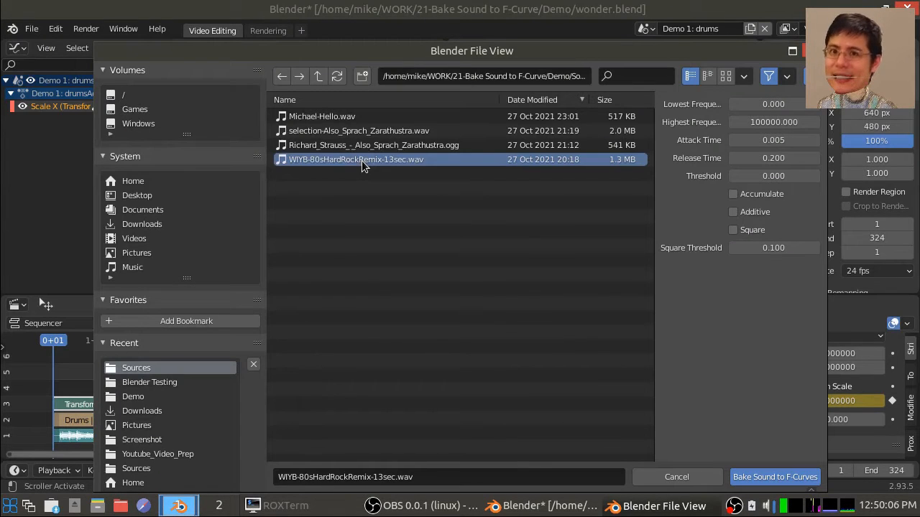
click(776, 478)
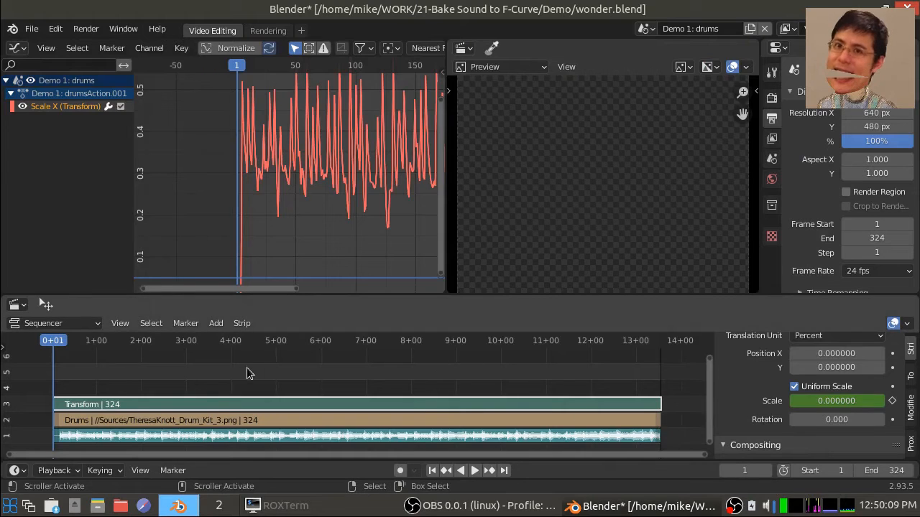
Play the uniformly scaled drum animation to review its motion, stop playback and return to frame 1
click(473, 470)
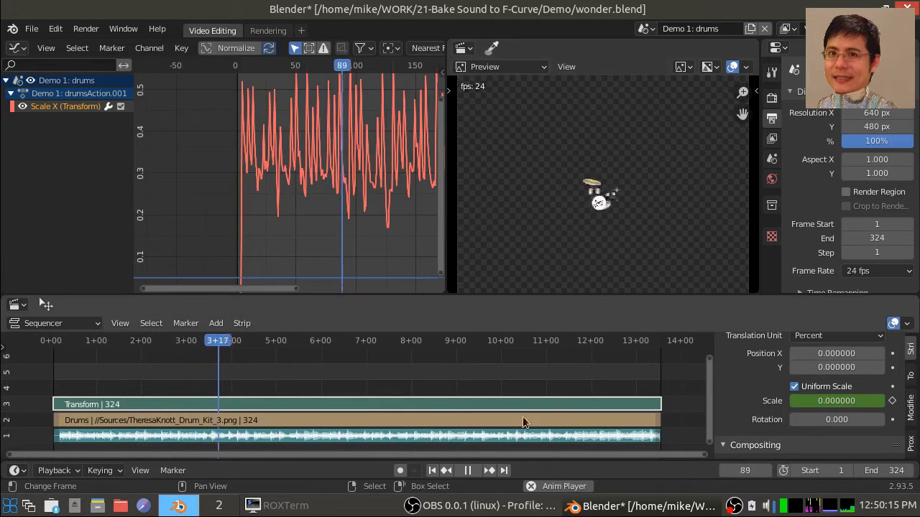
click(467, 471)
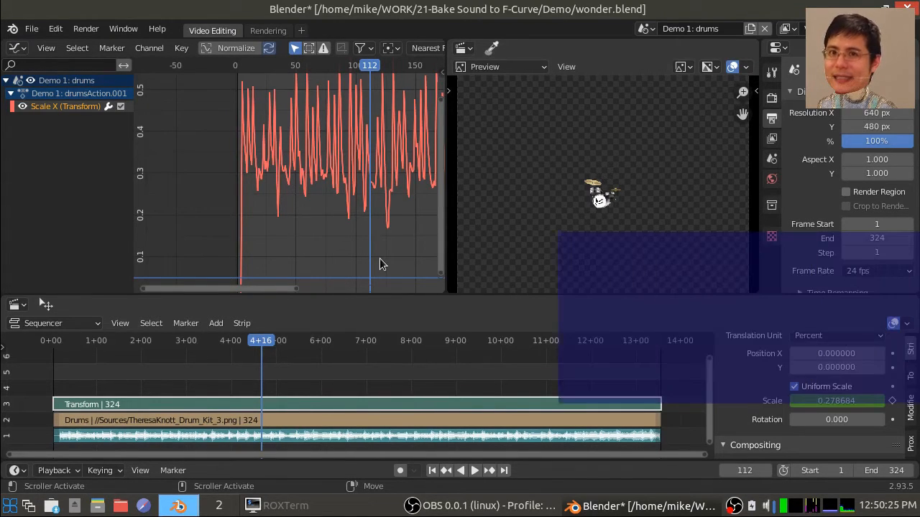
click(432, 470)
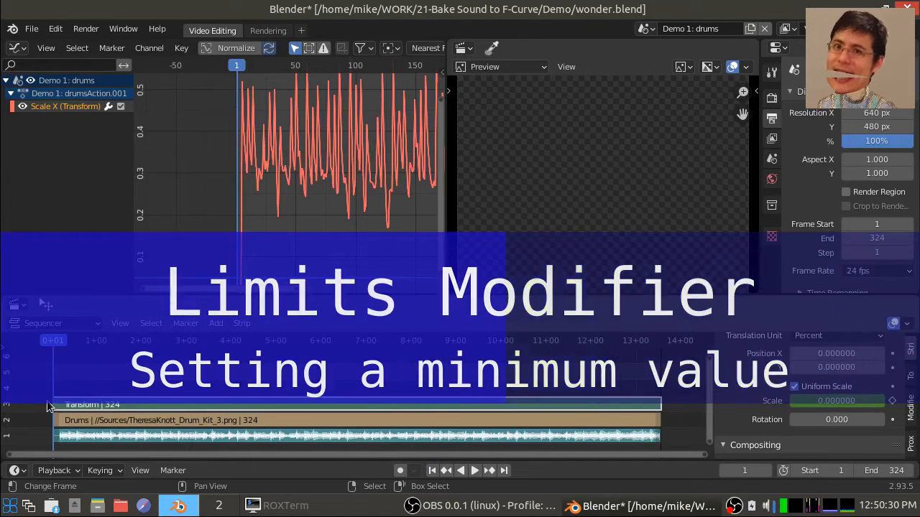
Add a Limits F-Curve modifier to the Transform strip's baked Scale X curve
drag(43, 373, 73, 447)
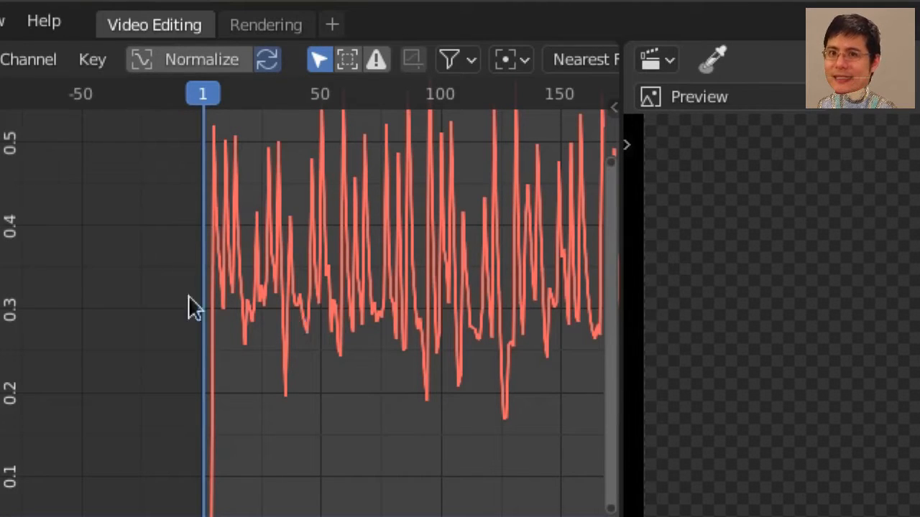
click(90, 60)
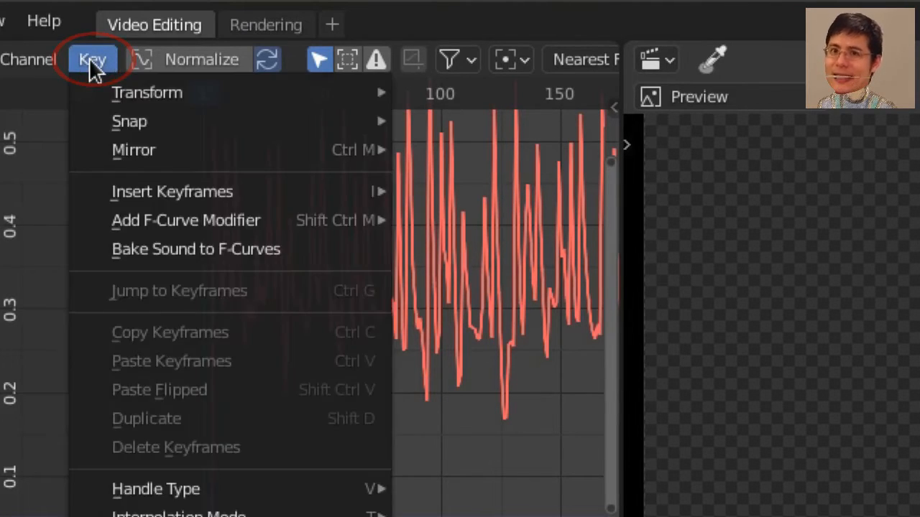
mouse_move(172, 218)
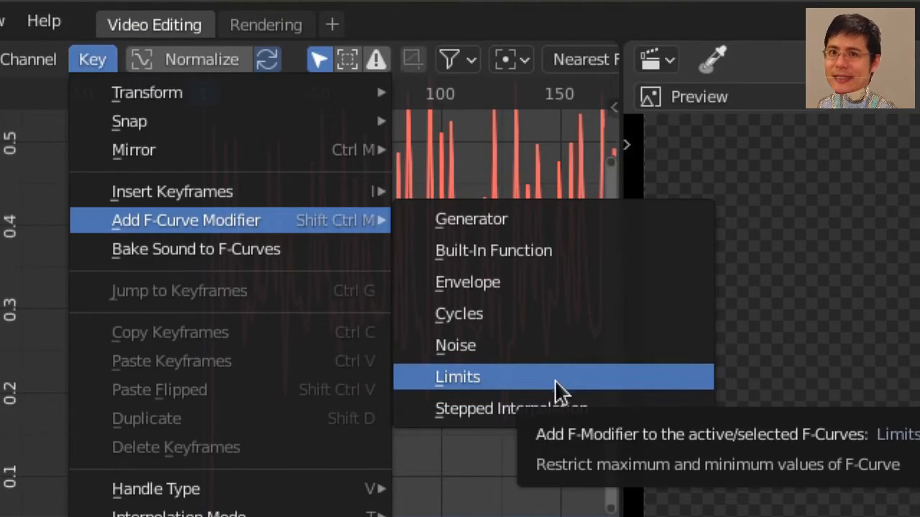
click(475, 382)
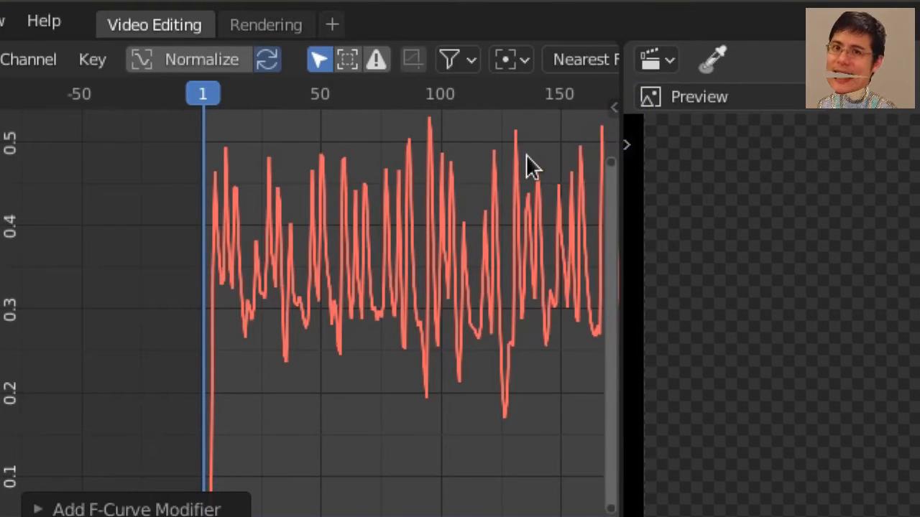
Enable the Limits modifier's Minimum Y and set it to 0.300
key(n)
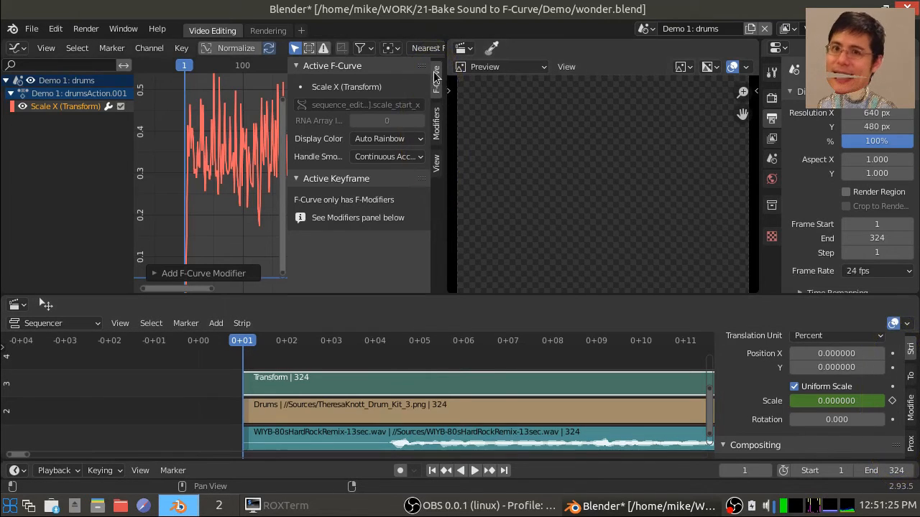
click(439, 137)
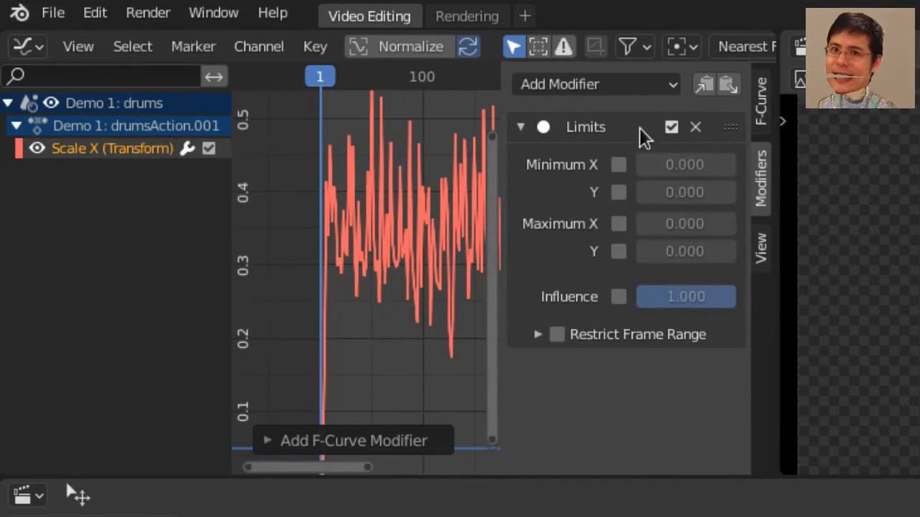
click(616, 193)
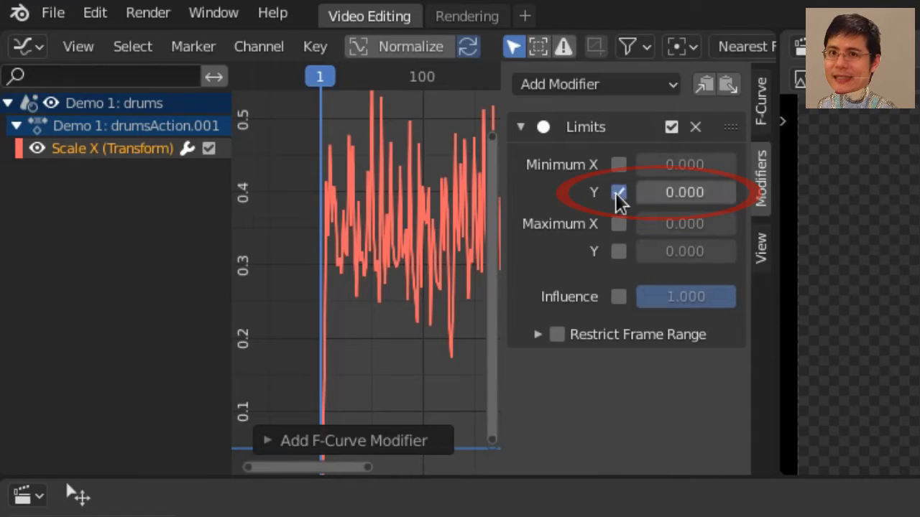
click(728, 192)
click(729, 192)
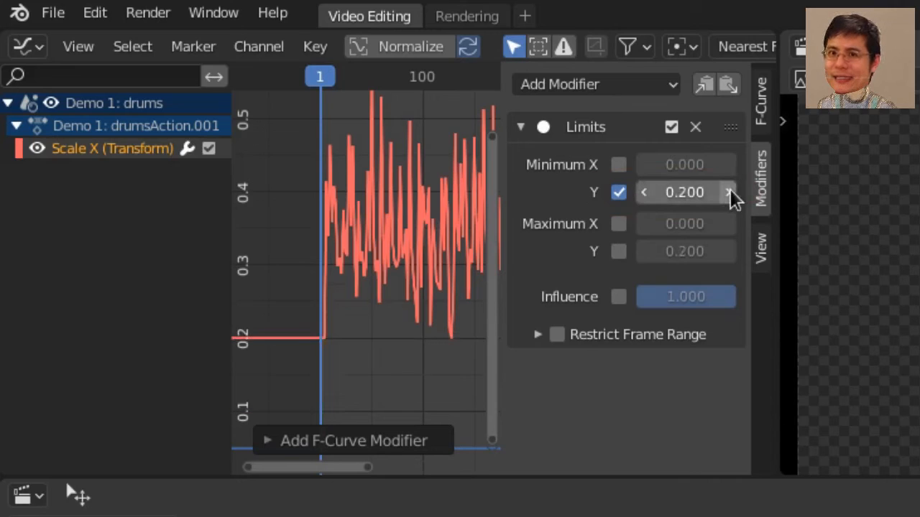
click(729, 194)
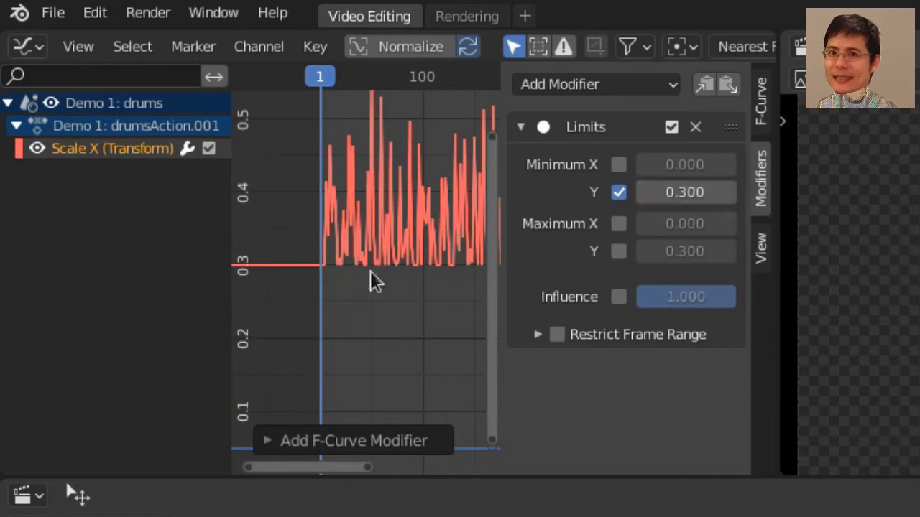
Enable Restrict Frame Range on the Limits modifier and expand its frame range settings
scroll(370, 261, down, 4)
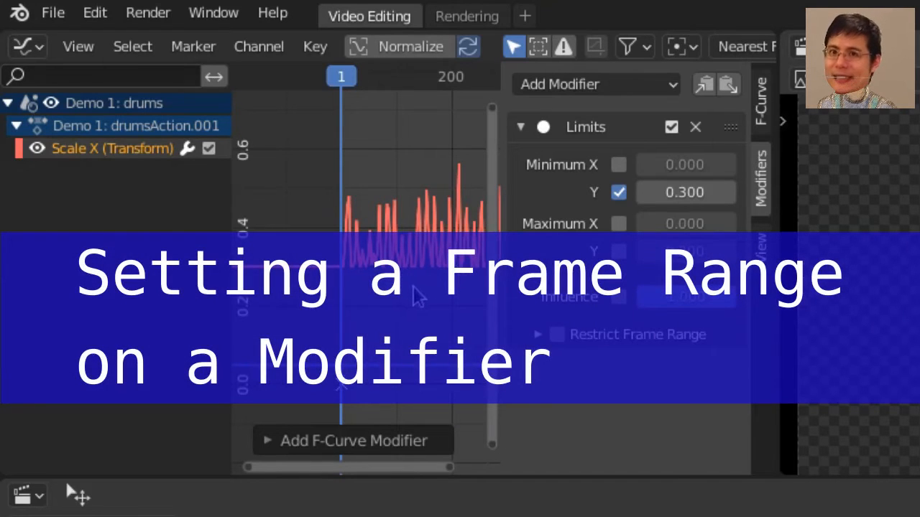
scroll(422, 281, down, 2)
scroll(424, 284, up, 1)
scroll(424, 286, up, 4)
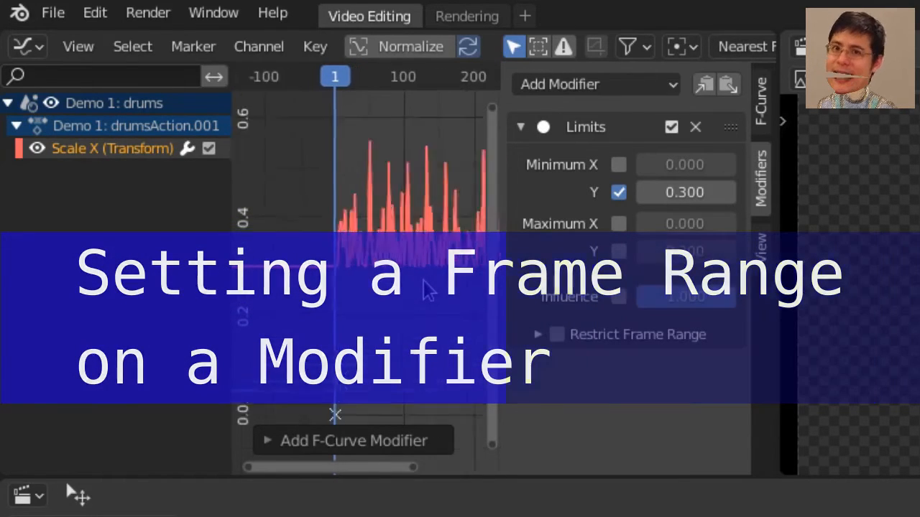
middle_drag(378, 293, 444, 230)
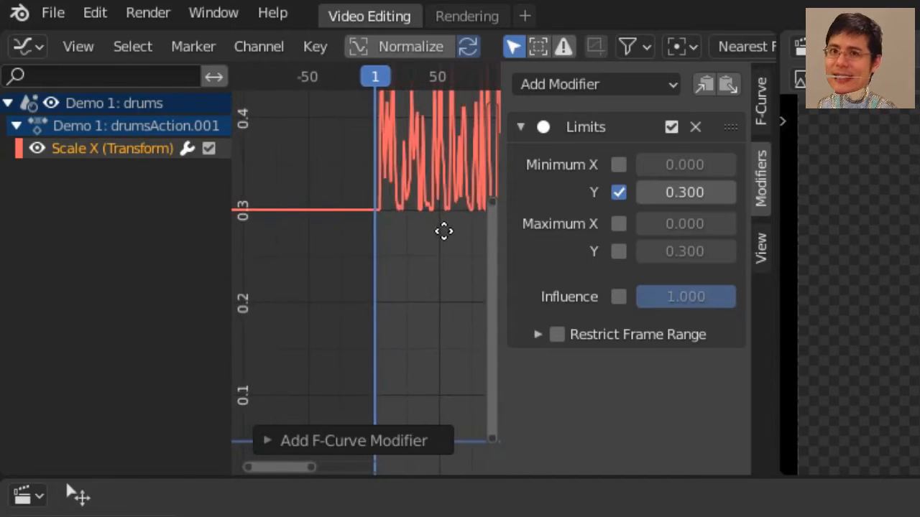
click(557, 335)
click(538, 334)
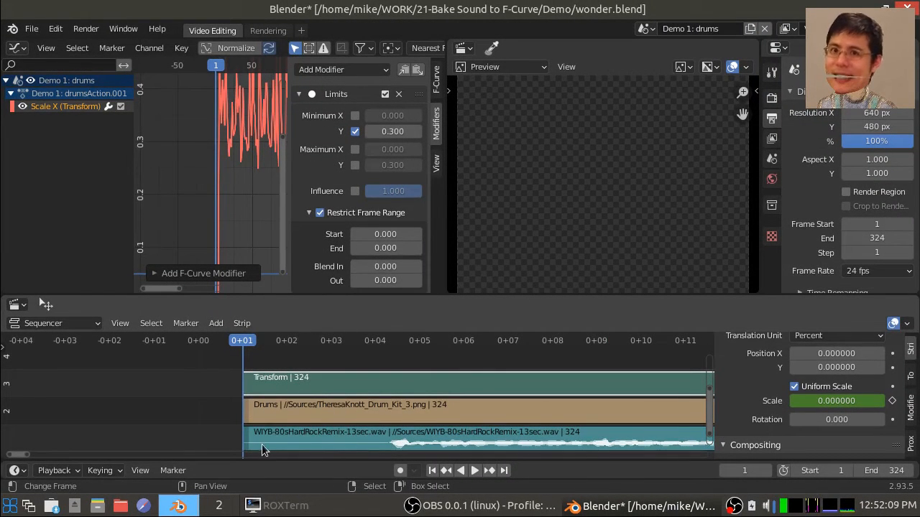
Check where the audio begins at frame 4 and set the Limits modifier's restricted range End to 4
click(381, 444)
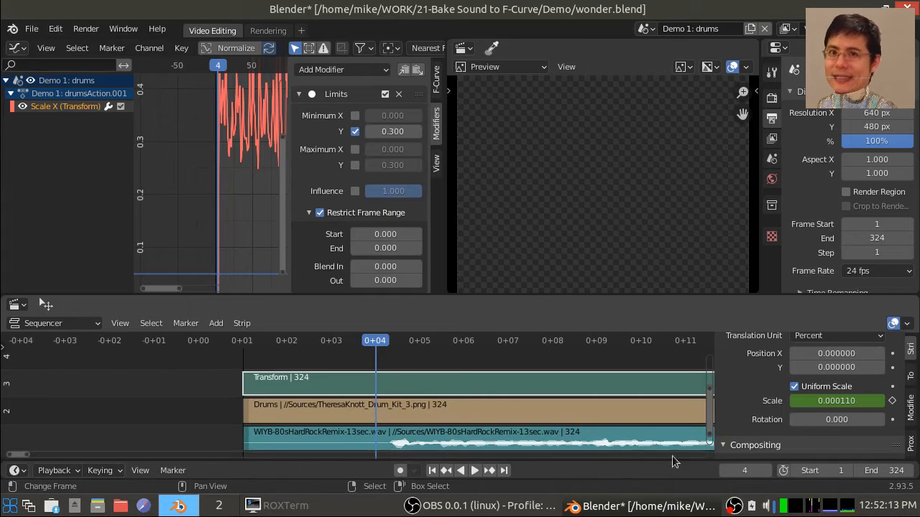
click(374, 249)
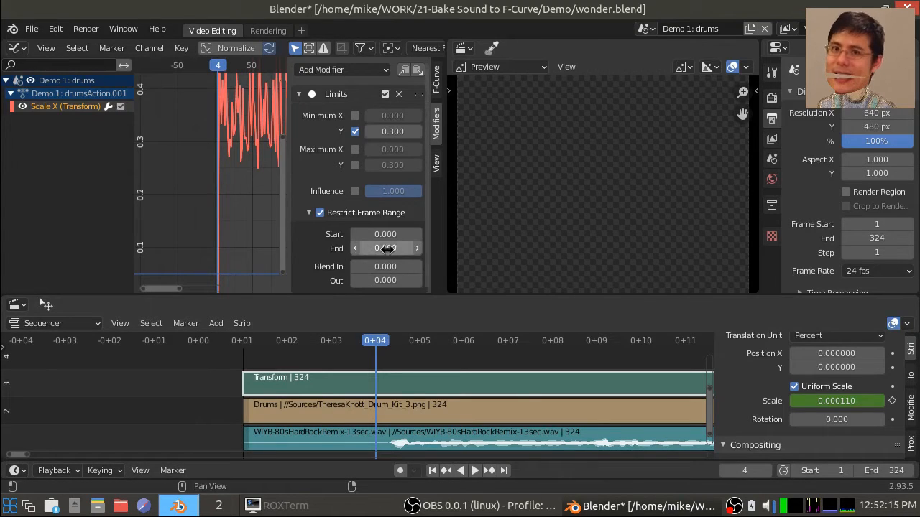
text(4)
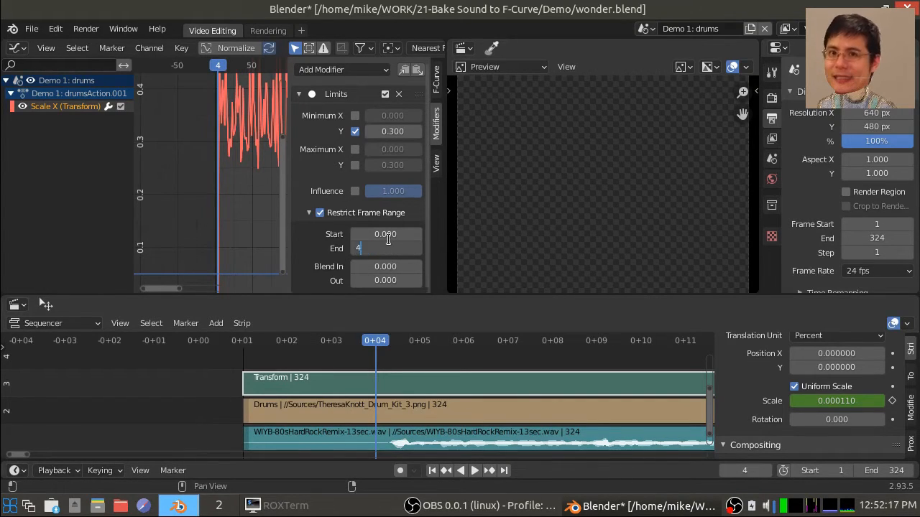
key(Return)
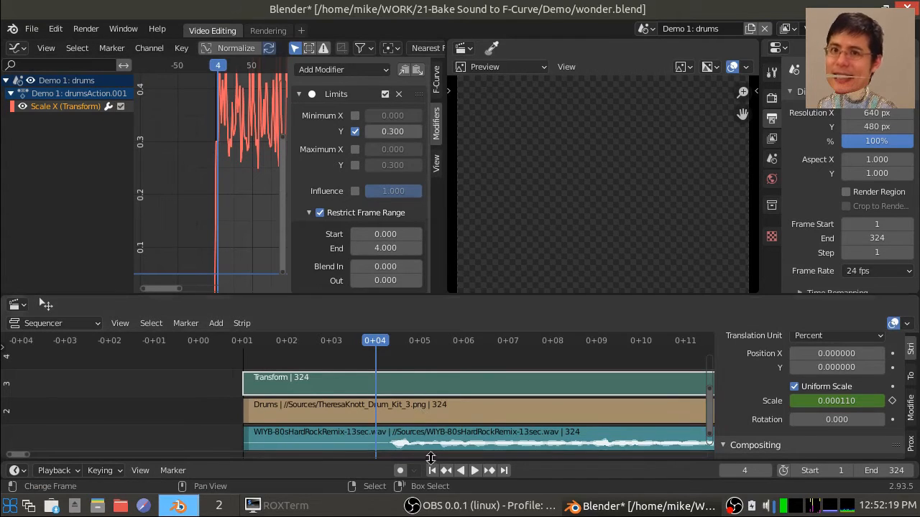
Refresh the preview at frame 1 and step through the frames around frame 4 to check the drum's minimum size
key(shift+Left)
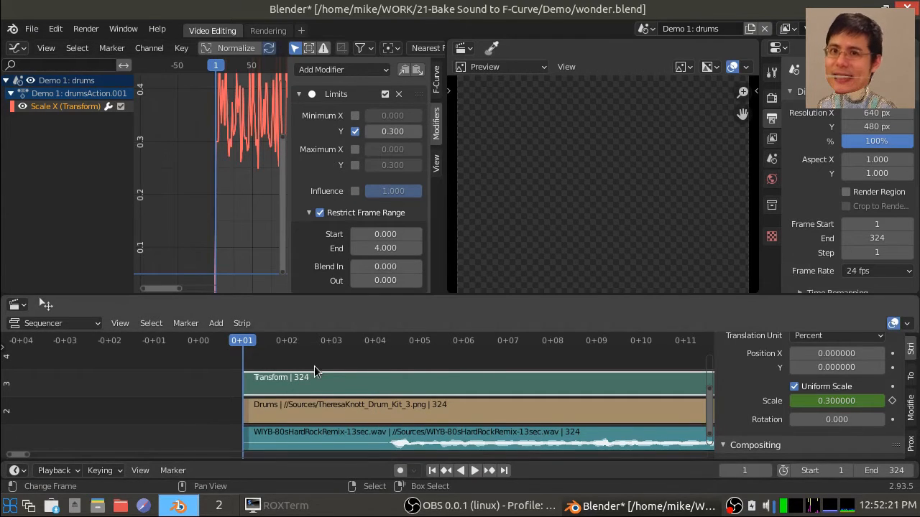
key(ctrl+r)
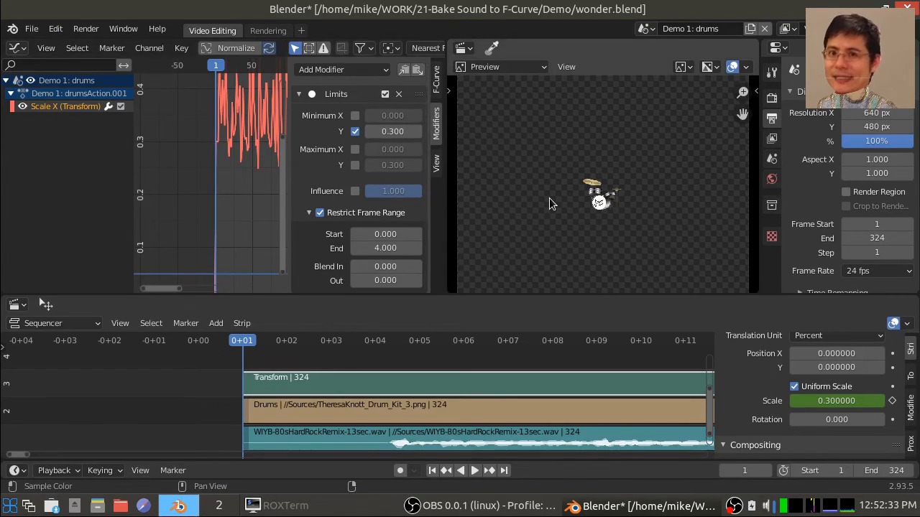
key(Right)
key(Right)
key(Right)
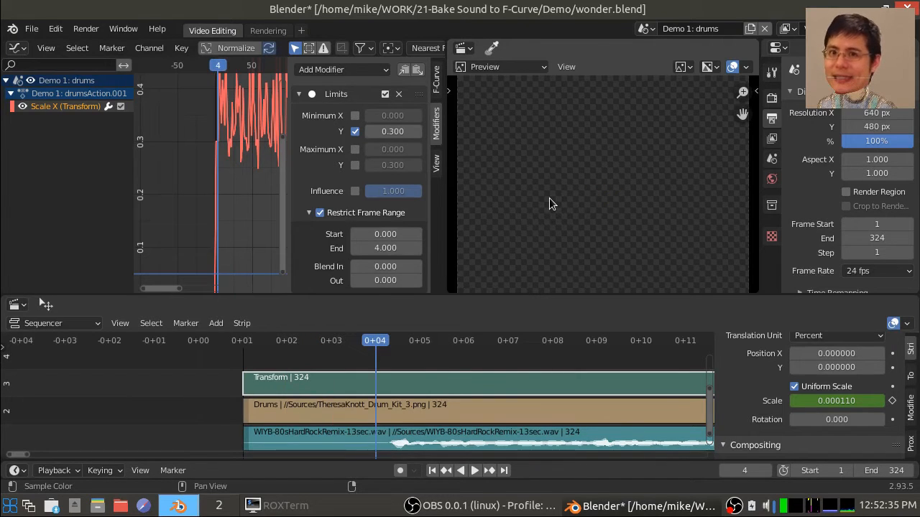
key(Right)
key(Left)
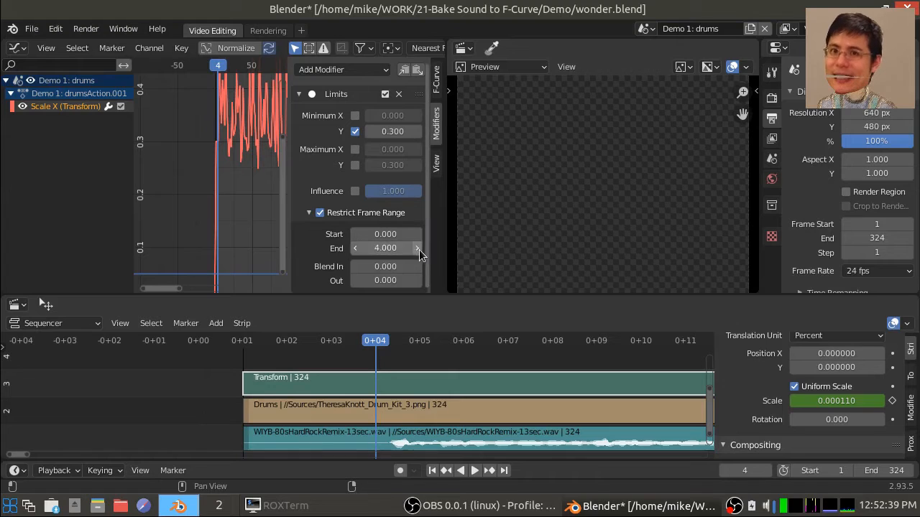
Set the Limits modifier's restricted frame range End to 5
click(397, 247)
text(4.1)
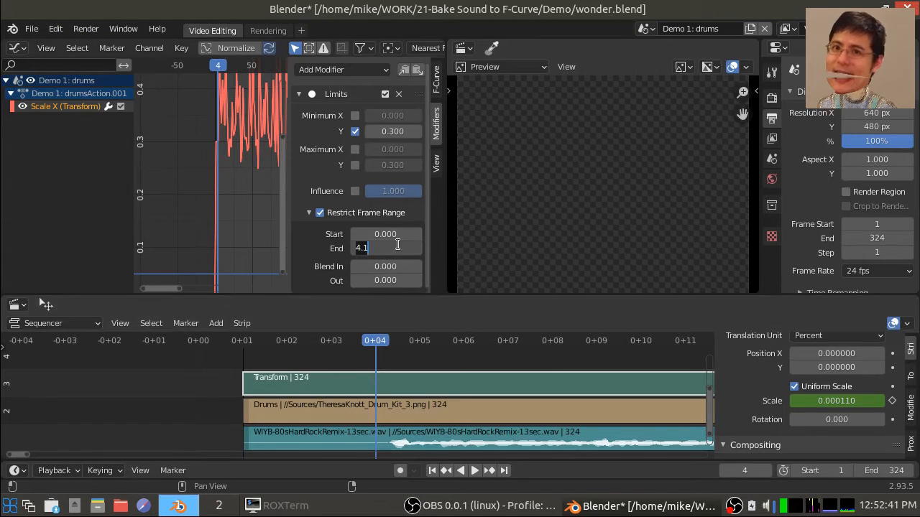
key(Return)
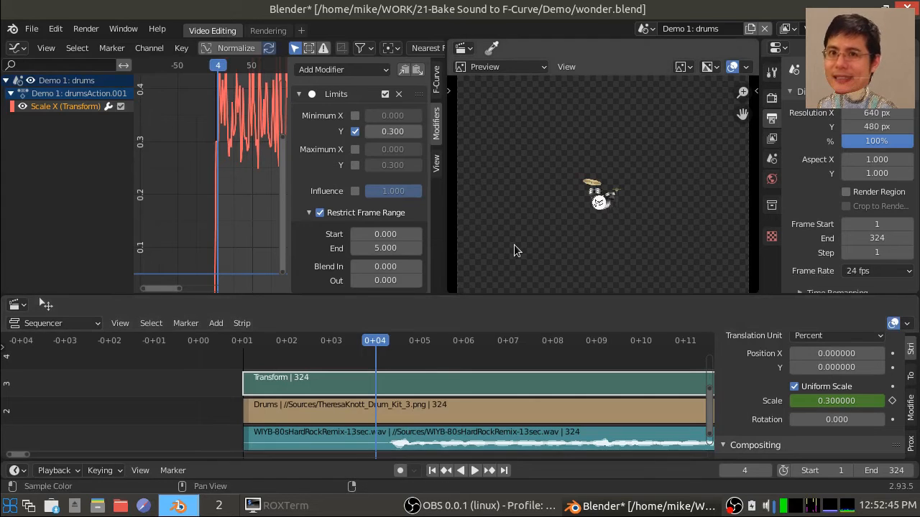
Step through the frames from 3 to 9 to check the drum kit's minimum size around the start of the audio
key(Left)
key(Right)
key(Right)
key(Right)
key(Right)
key(Right)
key(Right)
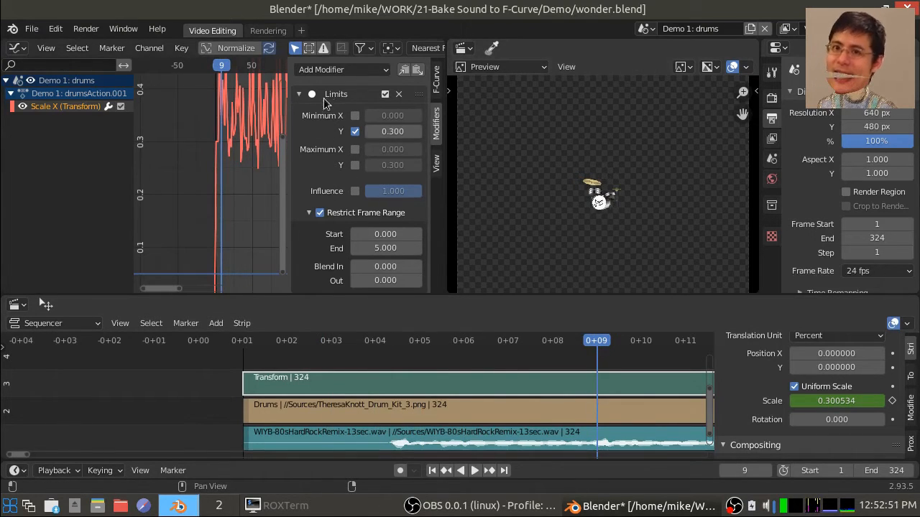
Examine the full baked scale curve and step a few frames onward from frame 28 to compare the drum kit's size
scroll(592, 431, down, 4)
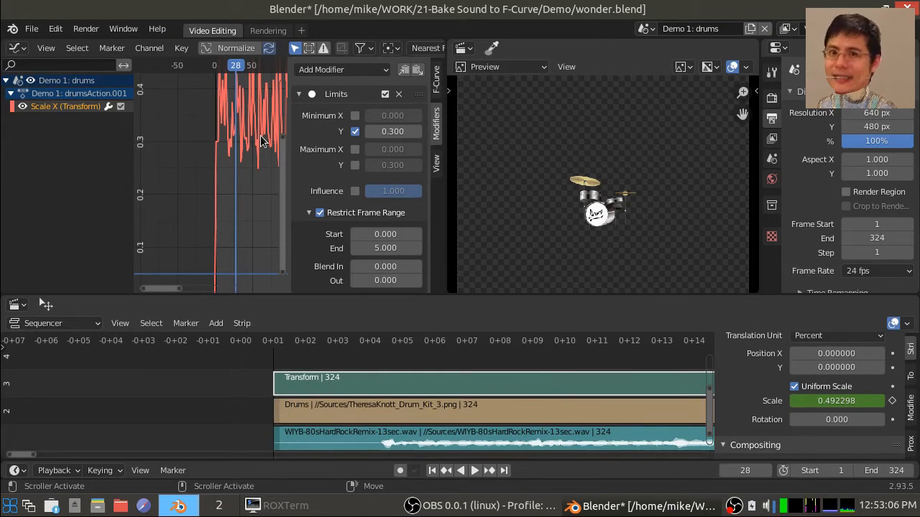
scroll(261, 136, down, 3)
middle_drag(245, 136, 215, 145)
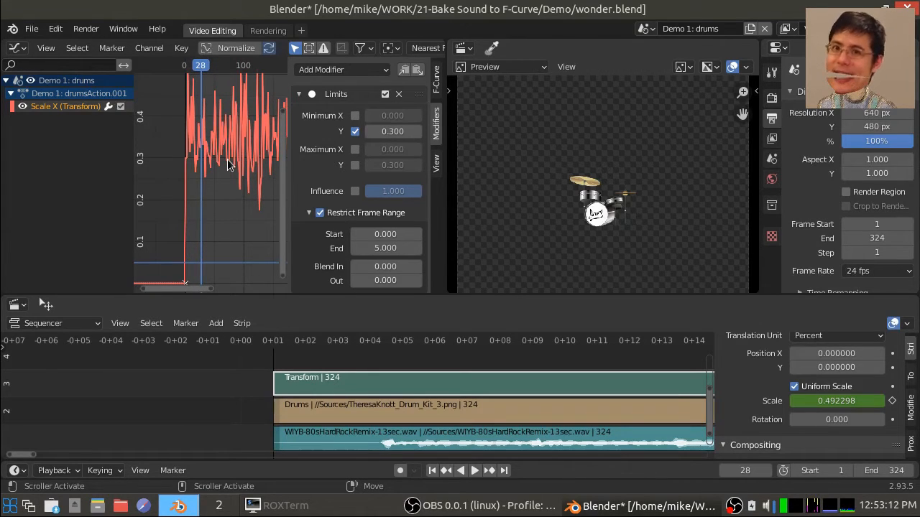
key(Right)
key(Right)
key(Right)
key(Right)
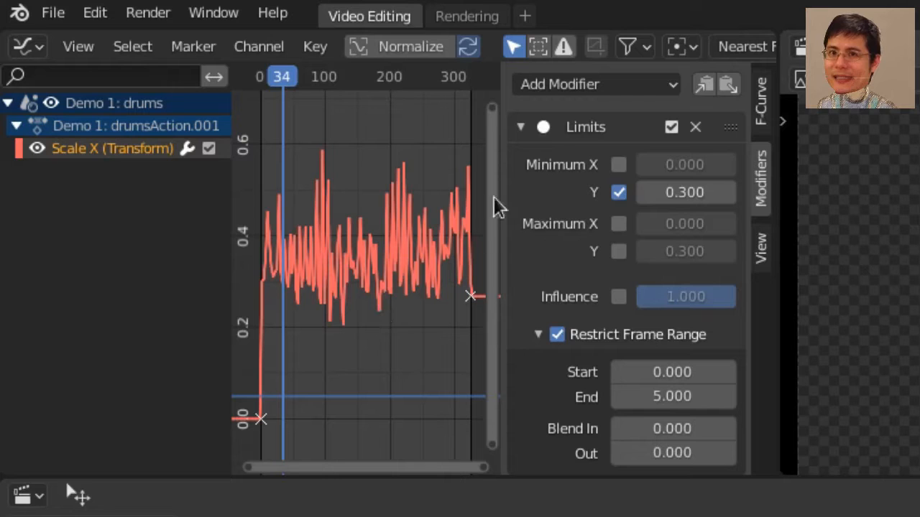
Add an Envelope modifier to the Scale X curve and add a control point to it at frame 1
click(668, 84)
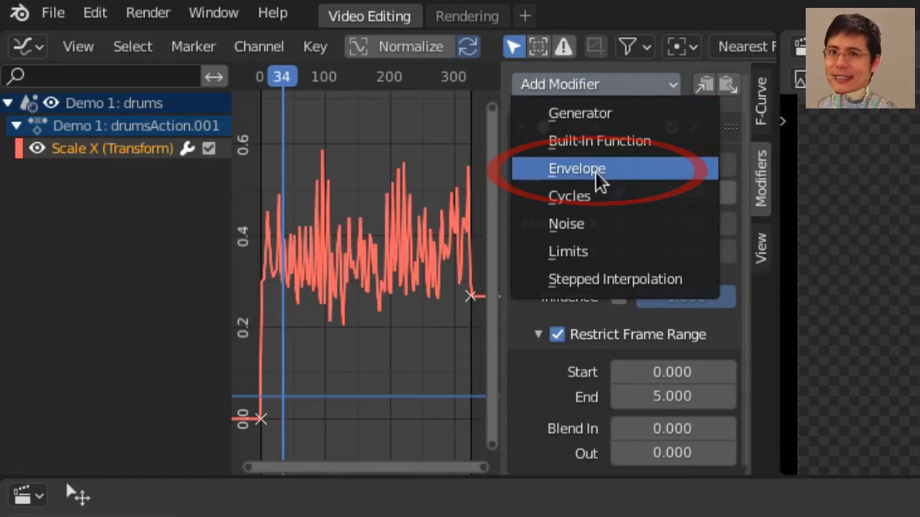
click(613, 172)
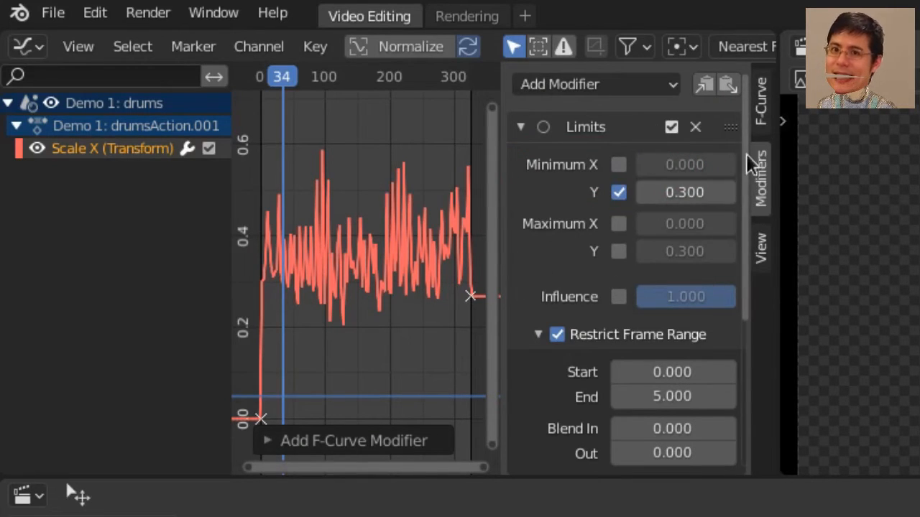
drag(746, 146, 740, 302)
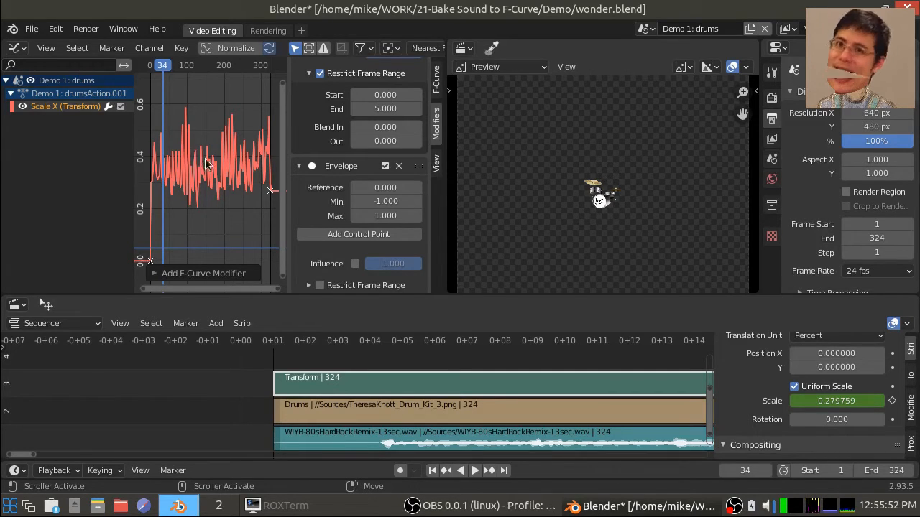
click(432, 472)
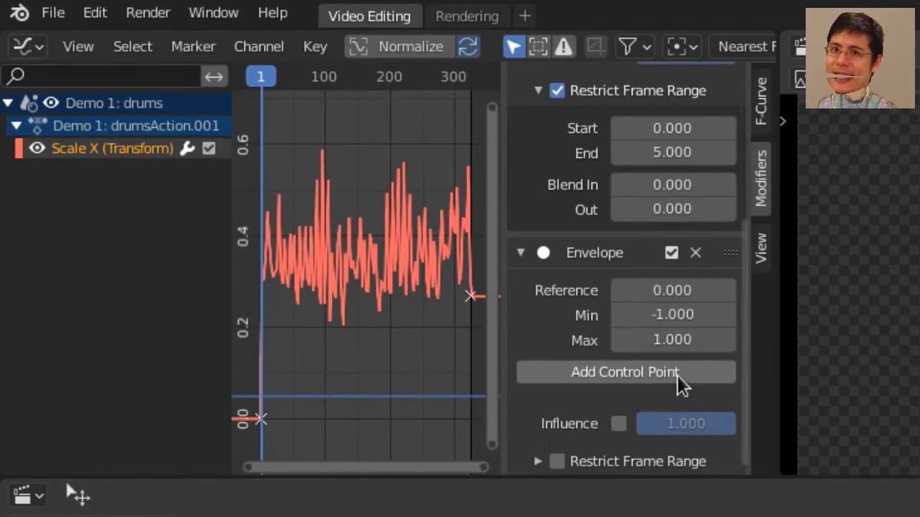
click(633, 372)
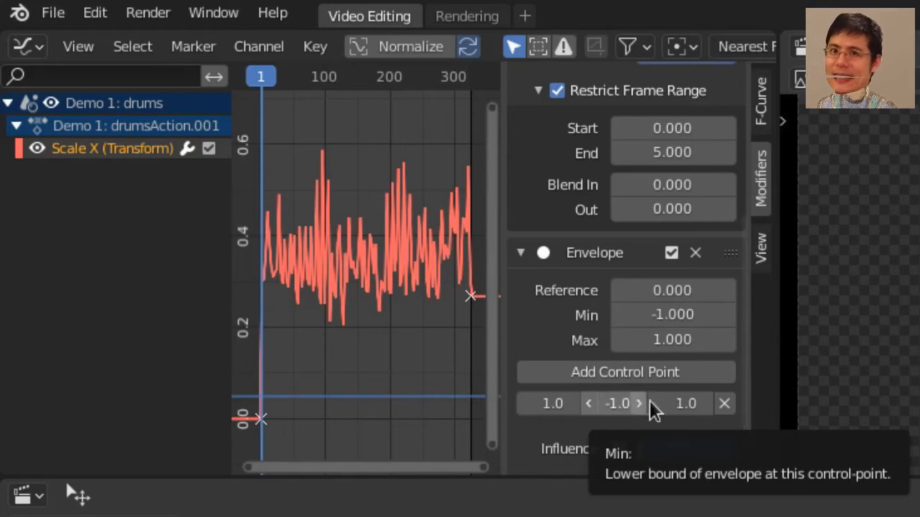
Raise the envelope control point's Max to 1.8 while checking the curve's height in the graph
click(705, 404)
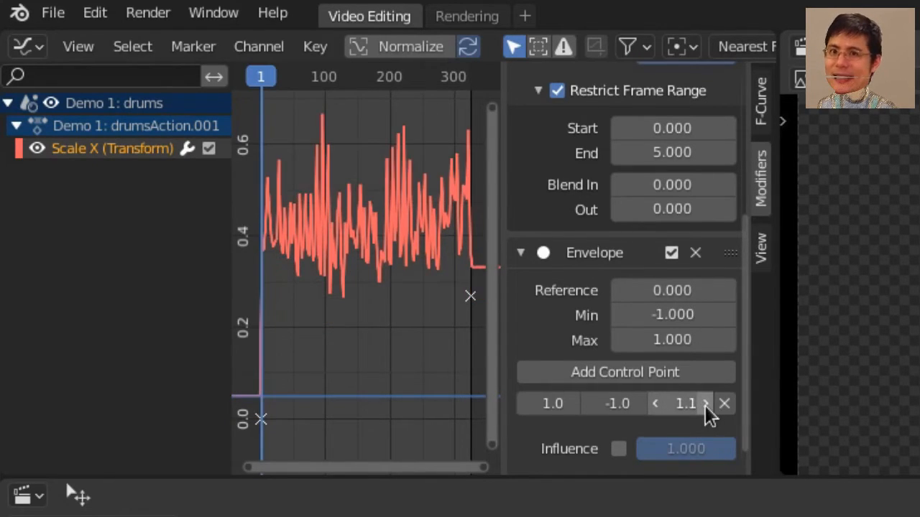
click(705, 404)
scroll(362, 189, down, 4)
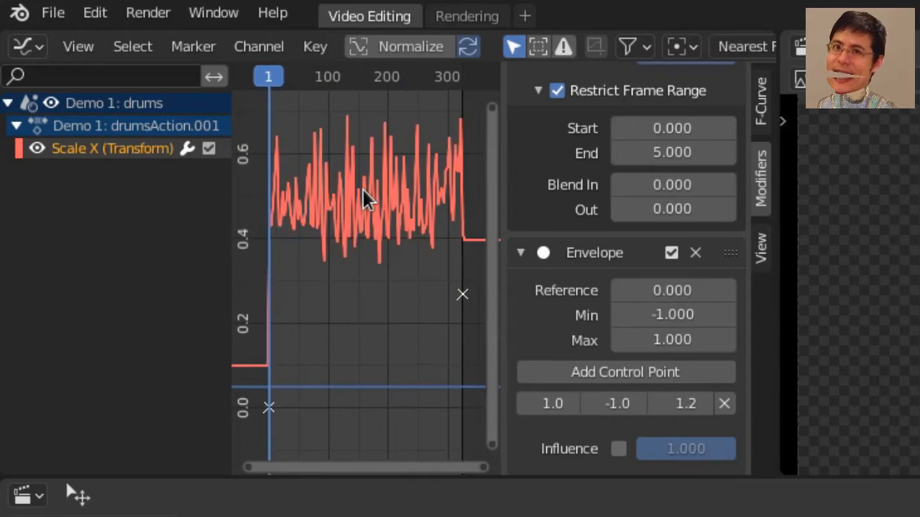
scroll(363, 189, down, 2)
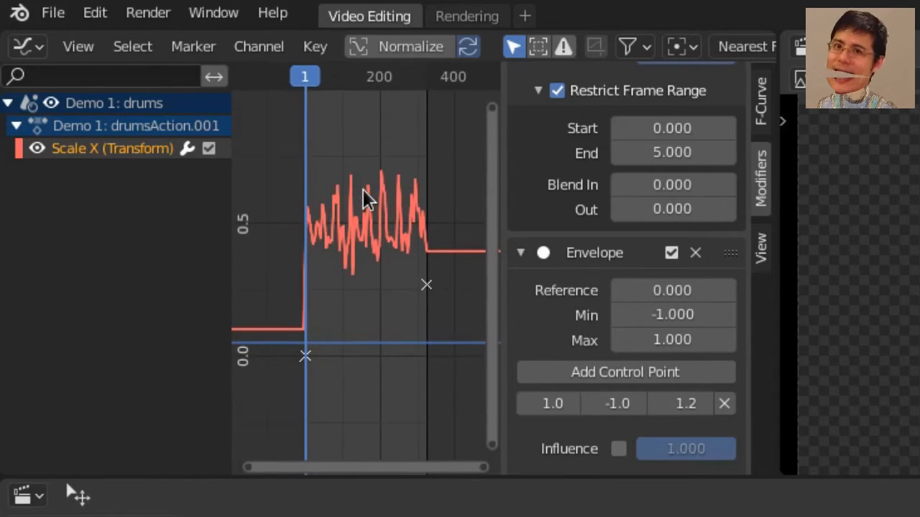
scroll(362, 189, down, 2)
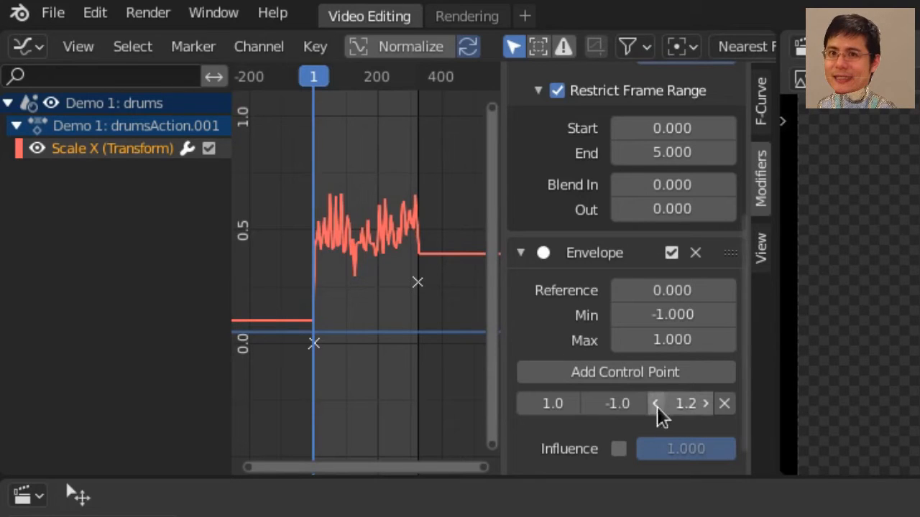
click(703, 404)
click(702, 404)
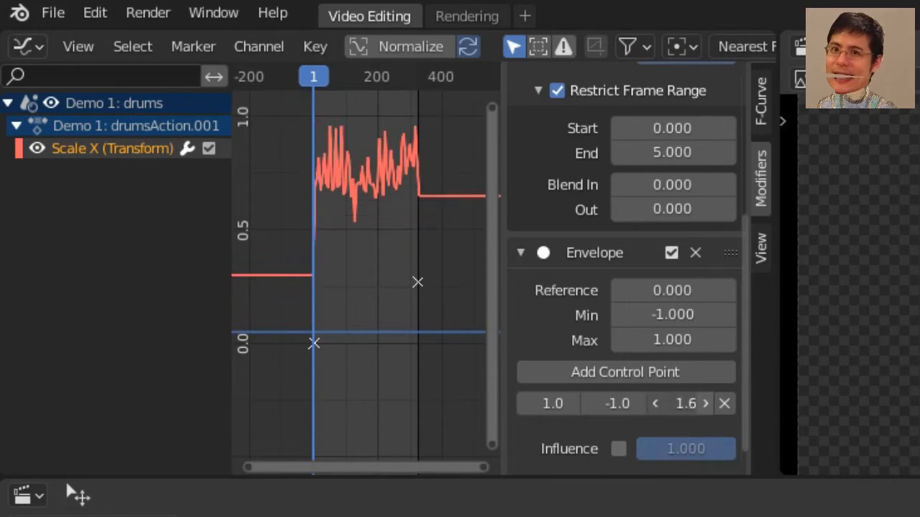
click(703, 404)
scroll(349, 174, down, 2)
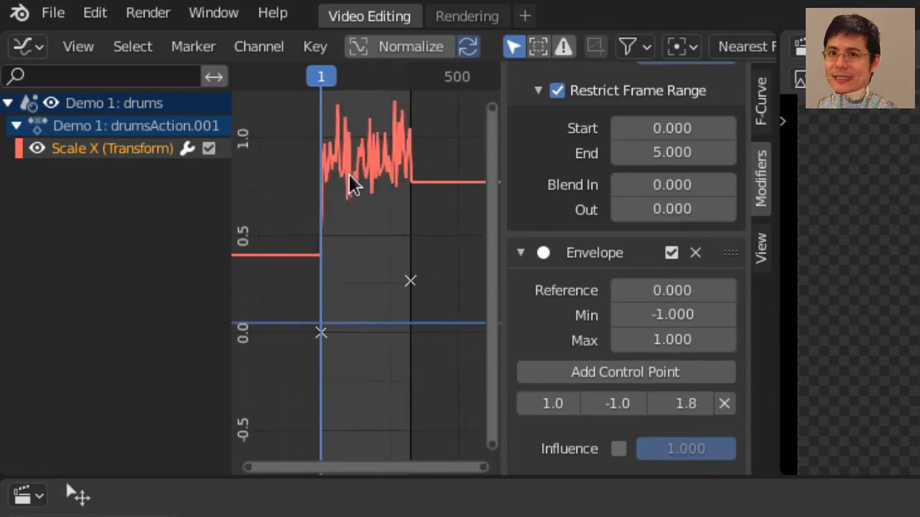
scroll(349, 174, down, 1)
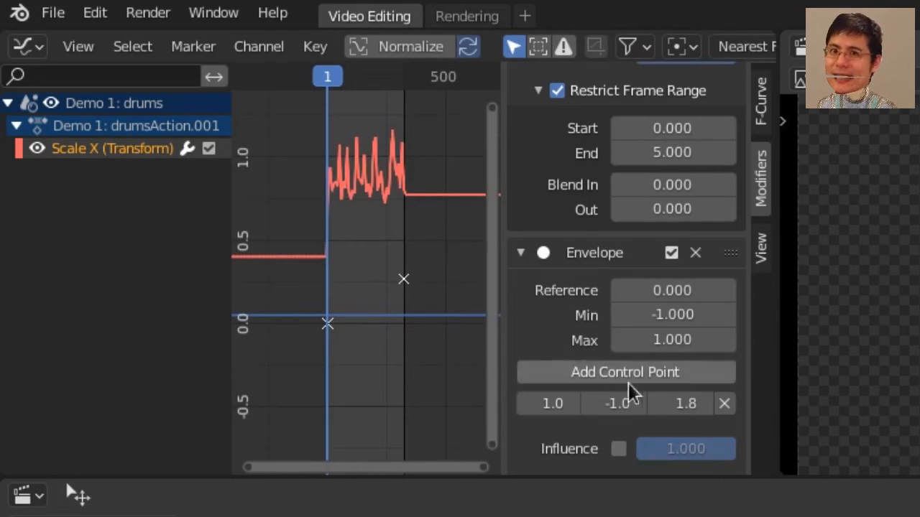
Set the envelope control point's Min to -1.7 and its Max to 2.2
click(588, 404)
click(587, 404)
click(587, 405)
click(587, 404)
click(587, 404)
click(587, 404)
click(587, 405)
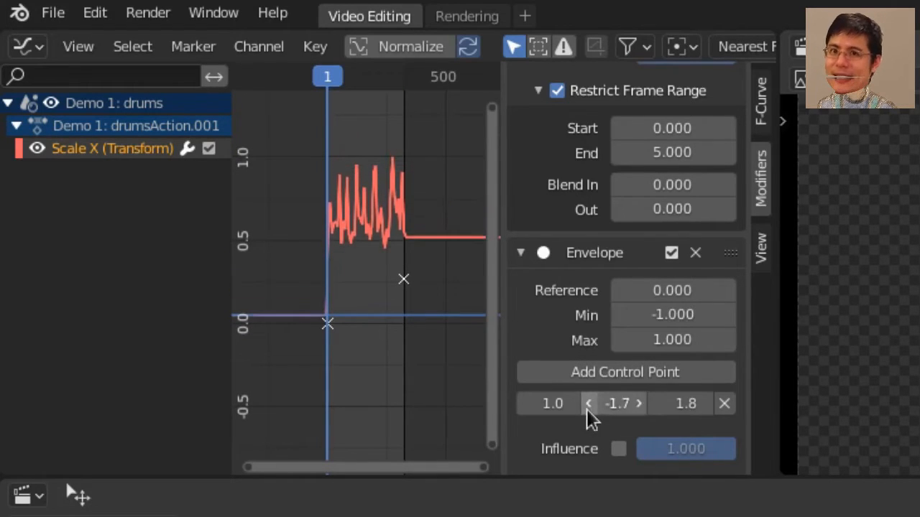
click(705, 406)
click(704, 406)
click(705, 405)
click(705, 405)
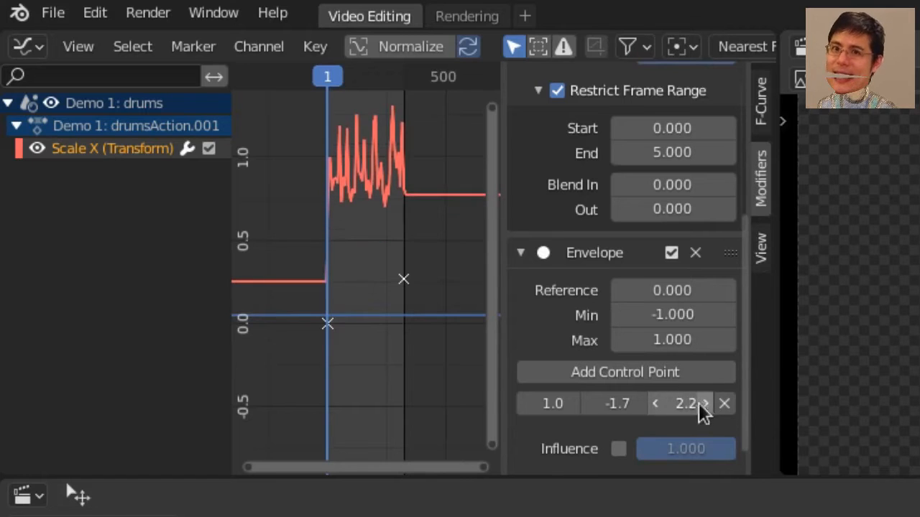
Widen the curve's amplitude further by setting the envelope control point's Min to -2.4 and Max to 2.5
click(587, 404)
click(588, 404)
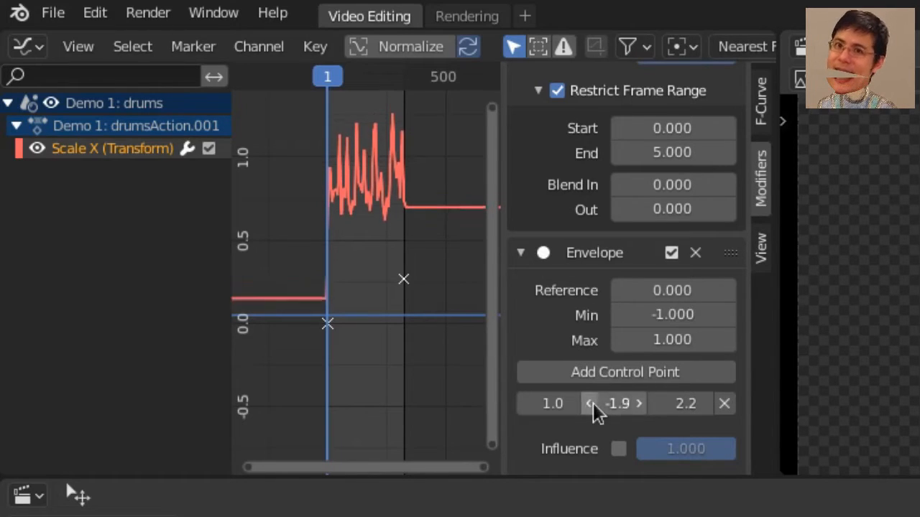
click(588, 404)
click(588, 404)
click(705, 405)
click(705, 406)
click(705, 405)
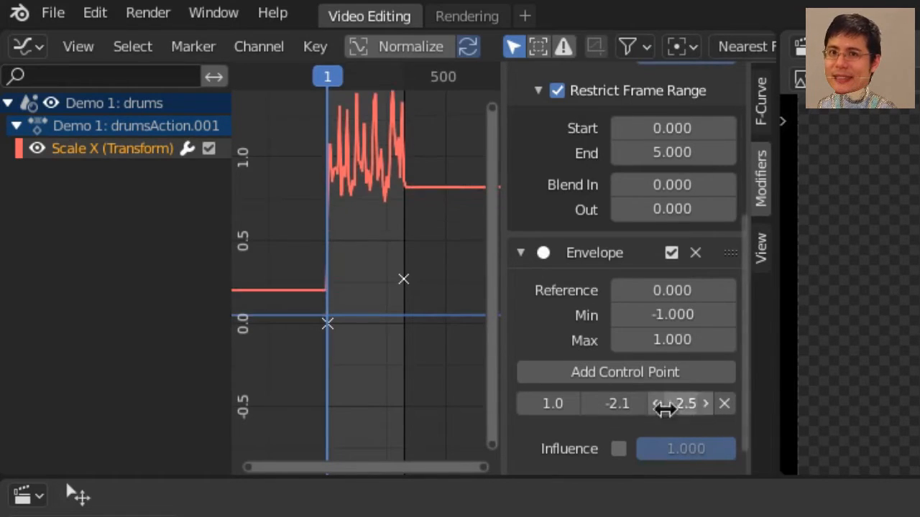
click(585, 404)
click(586, 404)
click(585, 404)
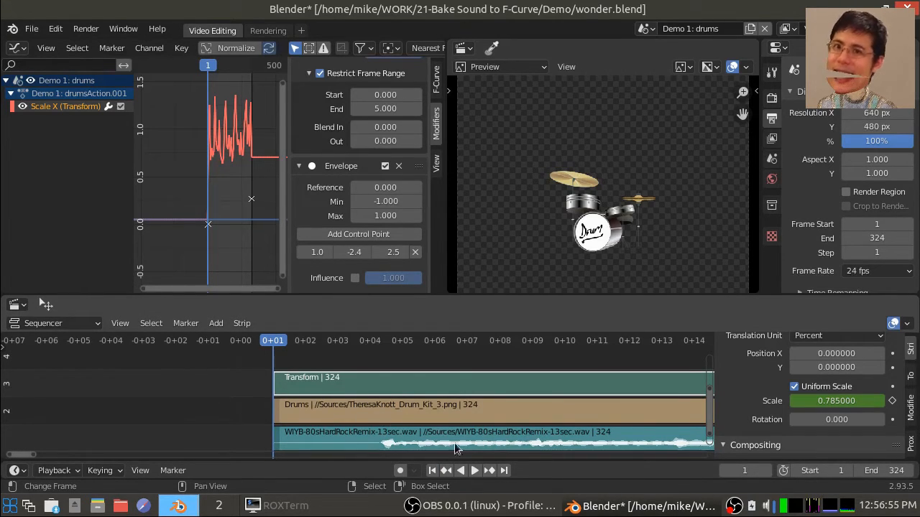
Play the drum animation from frame 1 to check its pulsing against the music, and stop playback midway
click(474, 470)
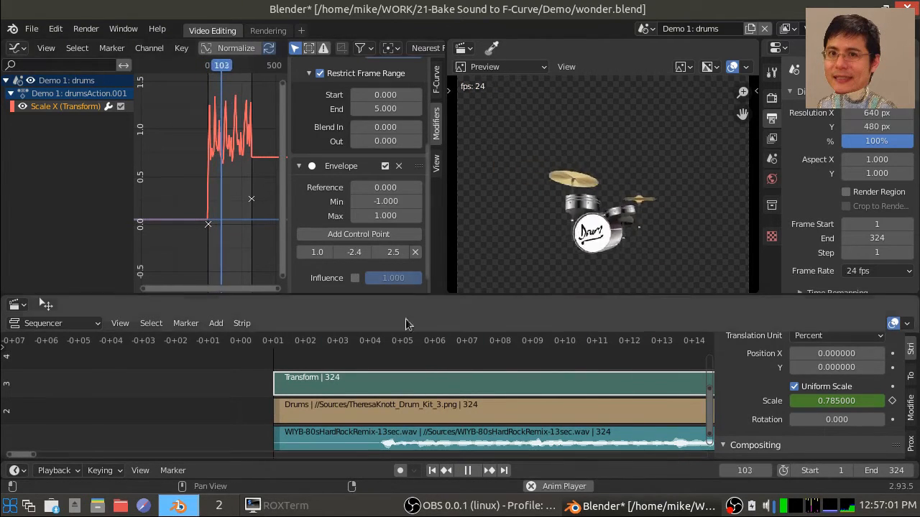
click(467, 472)
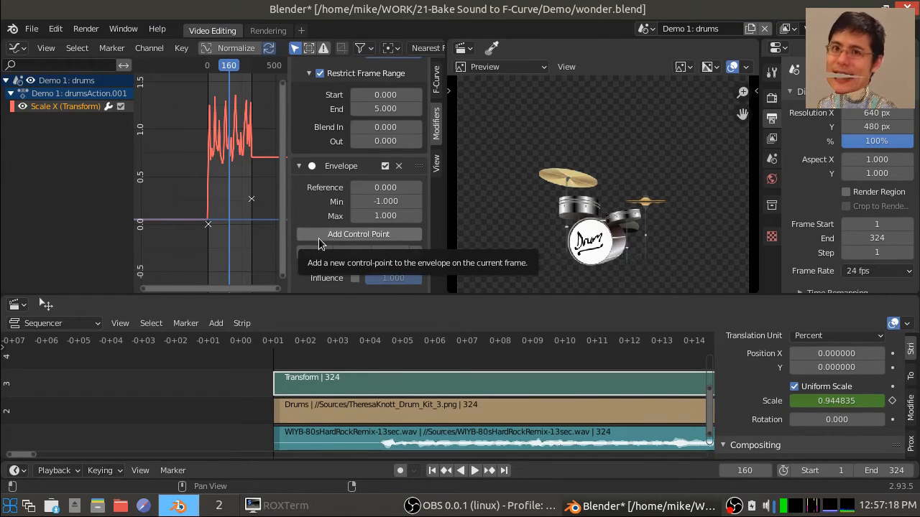
Review the frequency, attack, release and threshold options of Bake Sound to F-Curves, and close the dialog without baking
click(181, 48)
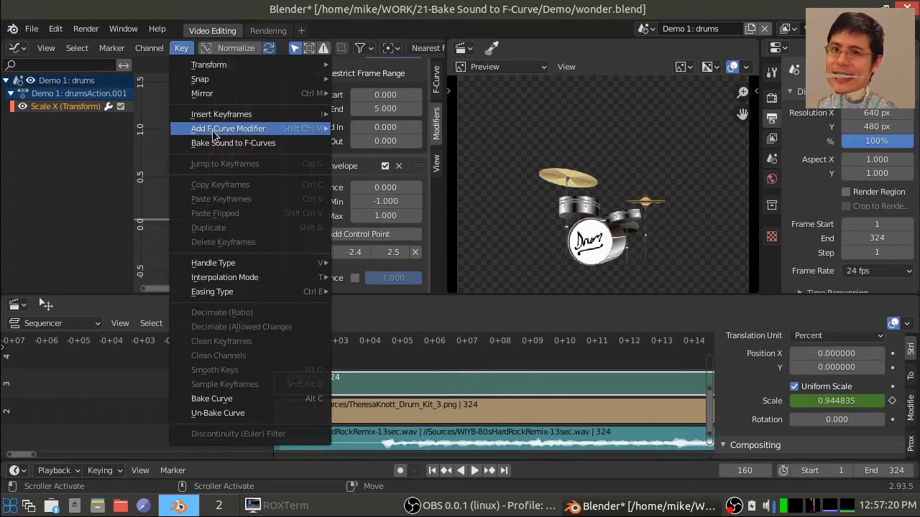
click(232, 143)
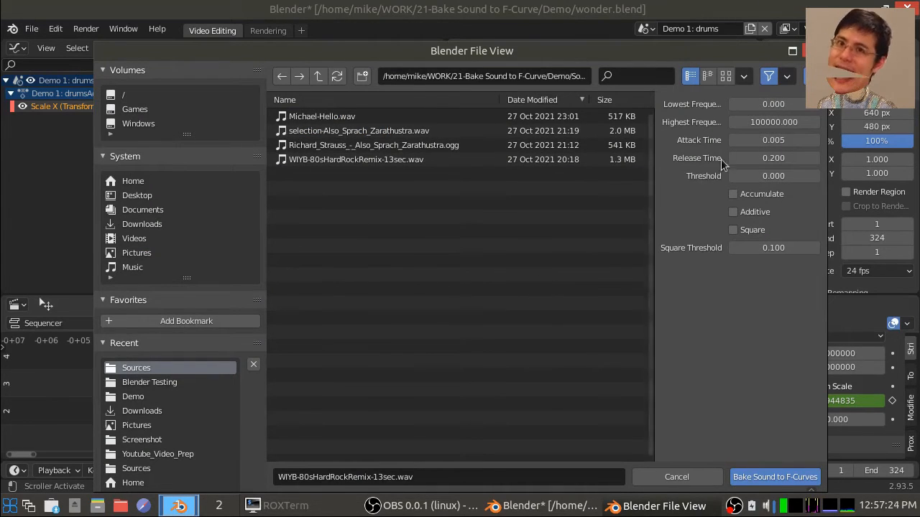
click(690, 480)
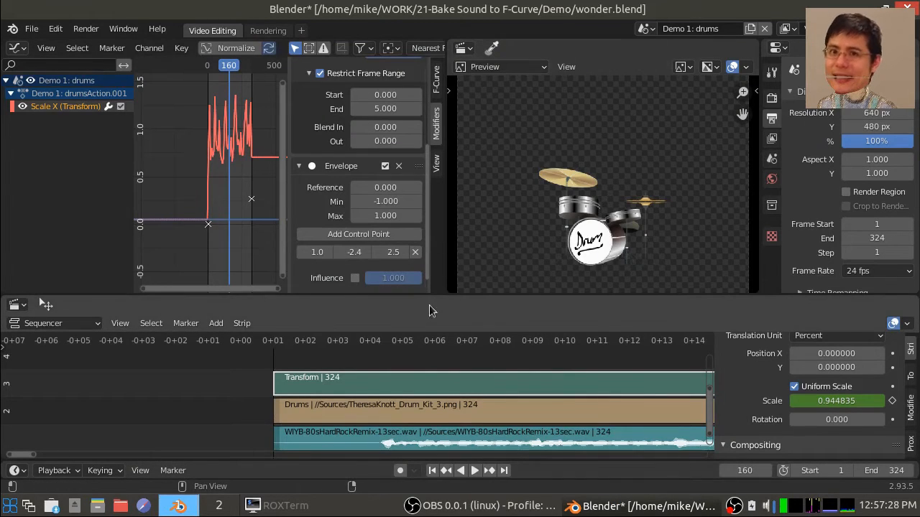
Switch to the scene "Demo 2: with cymbal" and play part of its animation with the scale curve in view
click(646, 29)
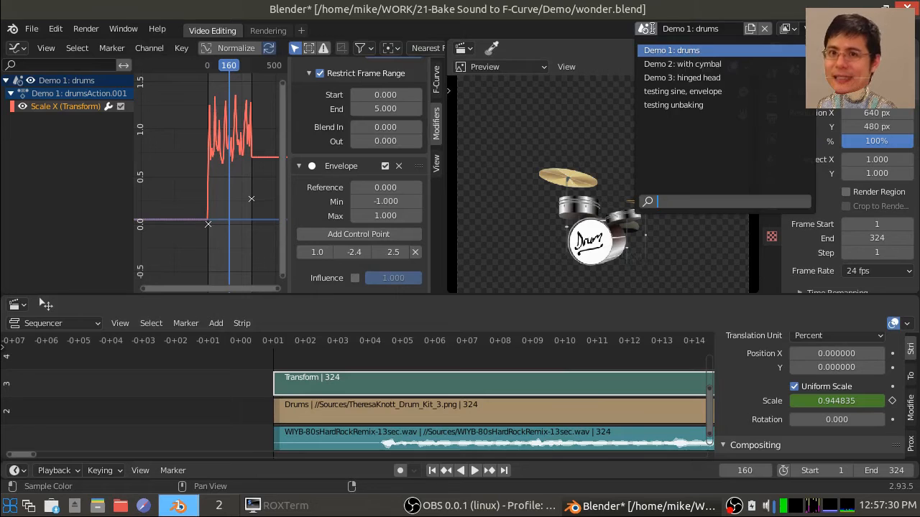
click(680, 63)
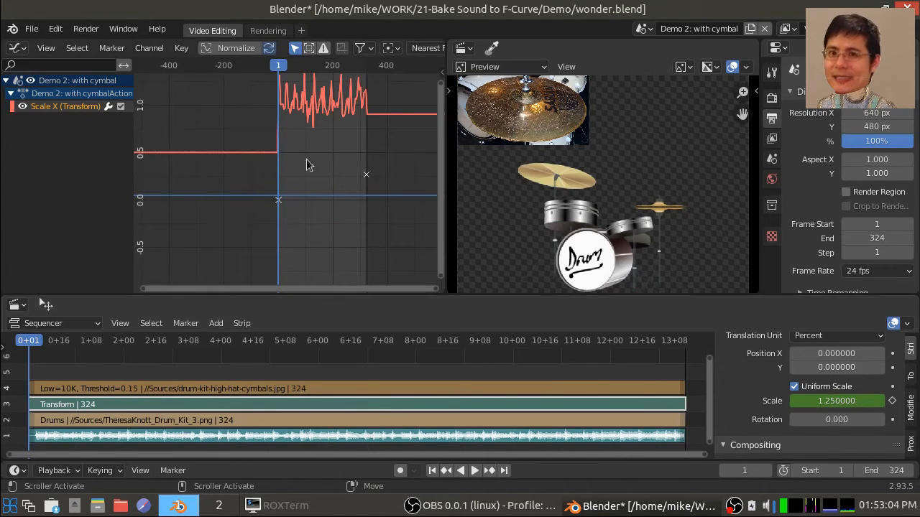
middle_drag(299, 138, 277, 173)
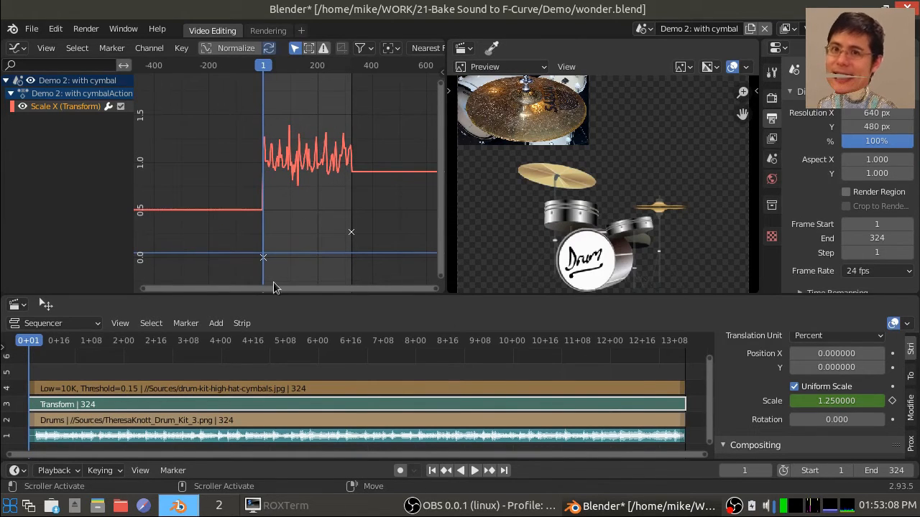
key(space)
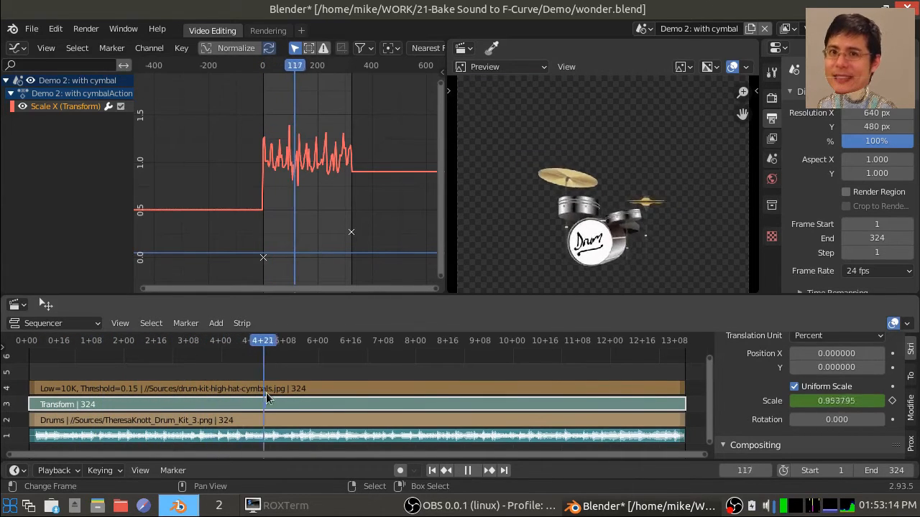
key(space)
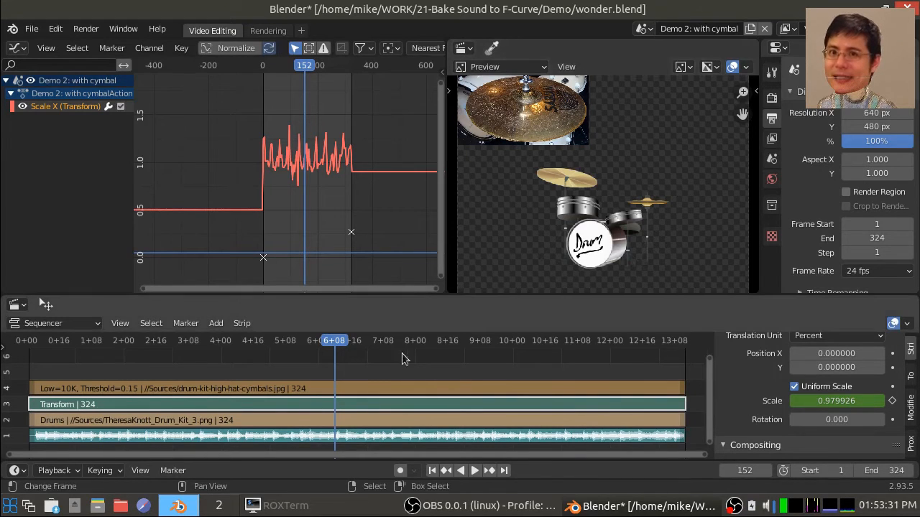
Select the drum-kit-high-hat-cymbals.jpg strip in channel 4 and return to frame 1
click(357, 388)
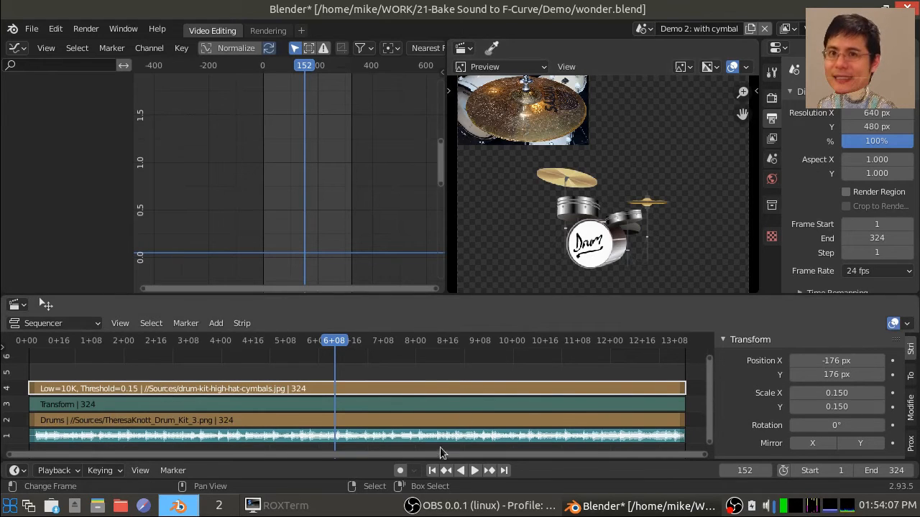
click(431, 470)
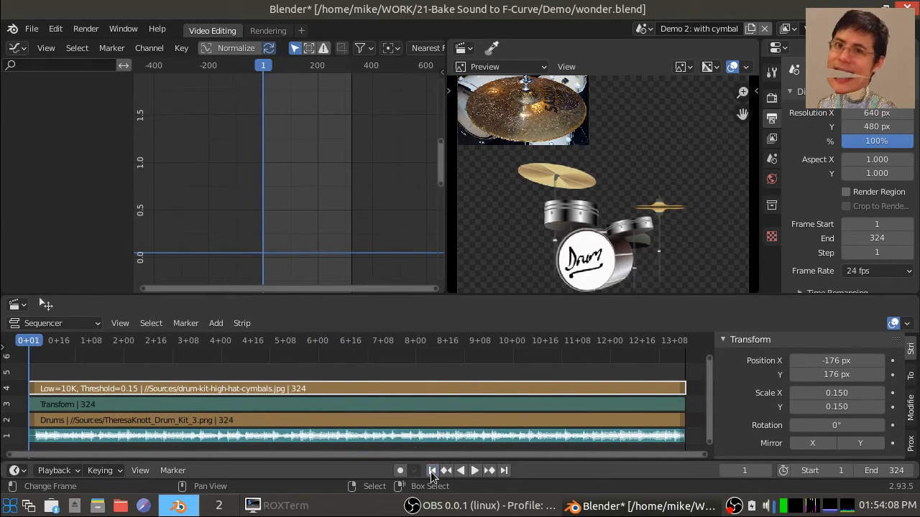
Play the animation from frame 1, scrub back to frame 132 and replay the following section
click(475, 472)
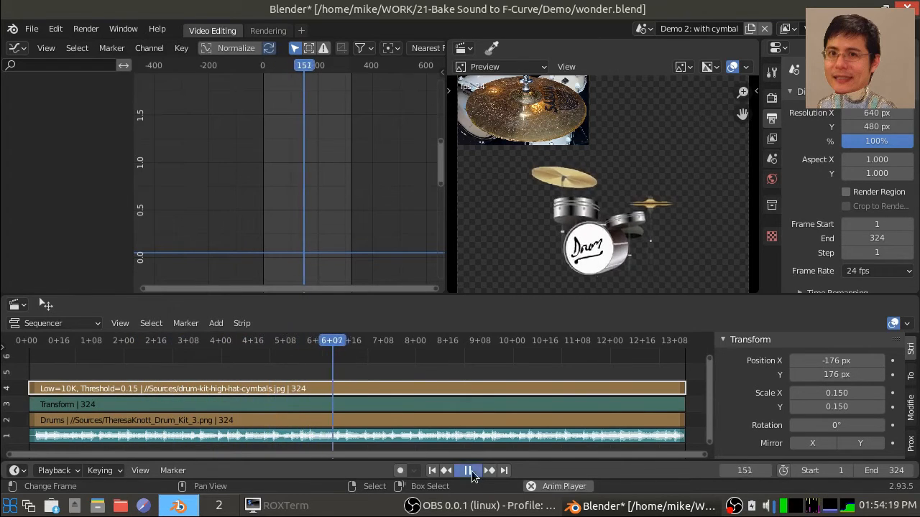
click(471, 471)
mouse_move(294, 434)
mouse_down()
mouse_move(309, 436)
mouse_move(293, 433)
mouse_up()
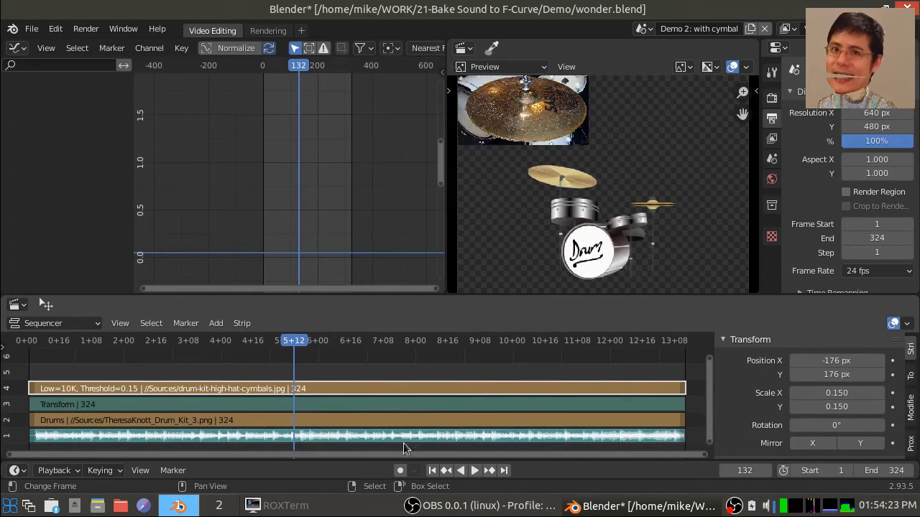
click(467, 471)
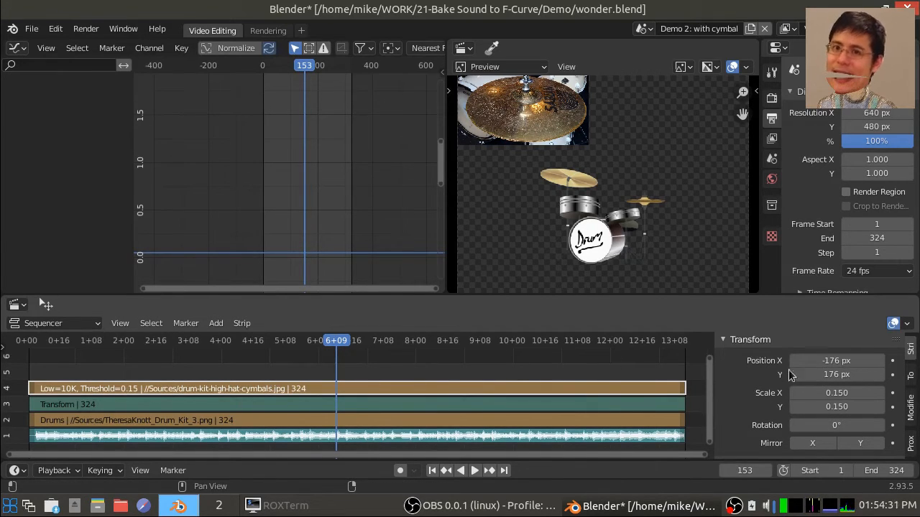
Insert a keyframe on the cymbal strip's rotation at frame 153 and return to frame 1
scroll(793, 388, up, 1)
scroll(848, 376, up, 3)
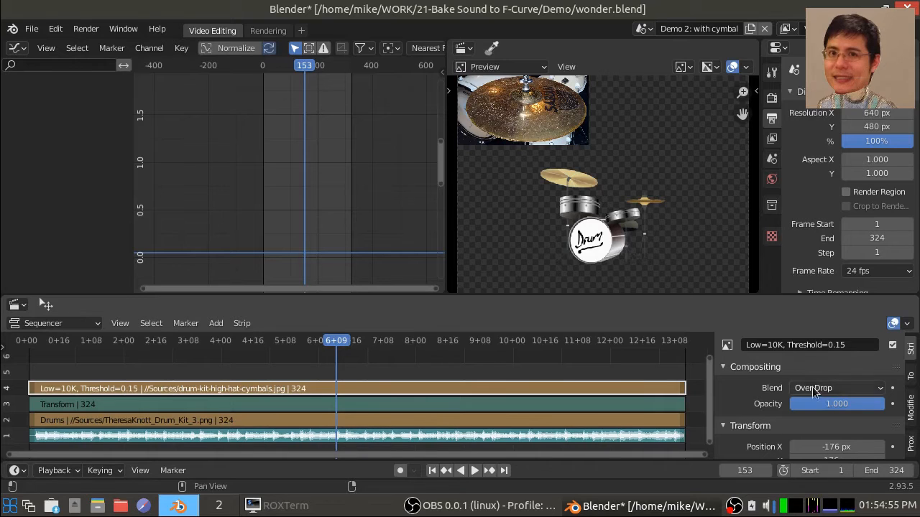
scroll(815, 409, down, 5)
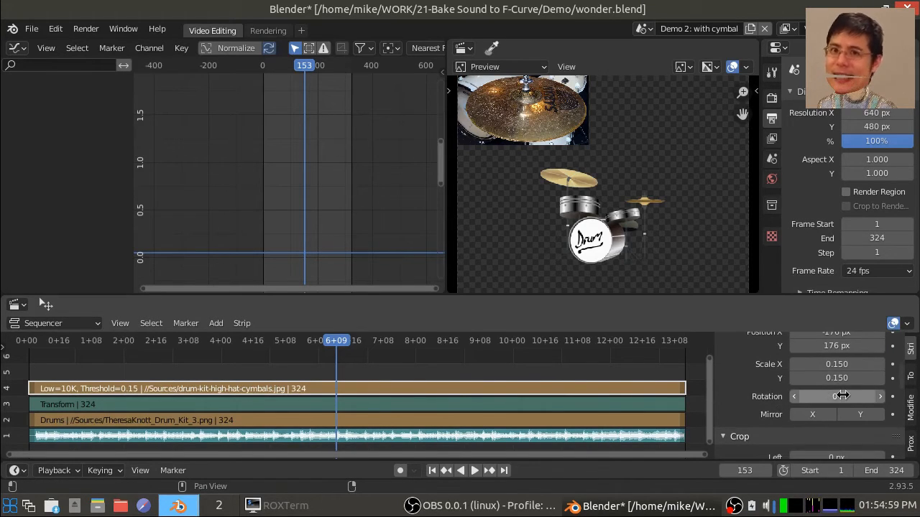
key(i)
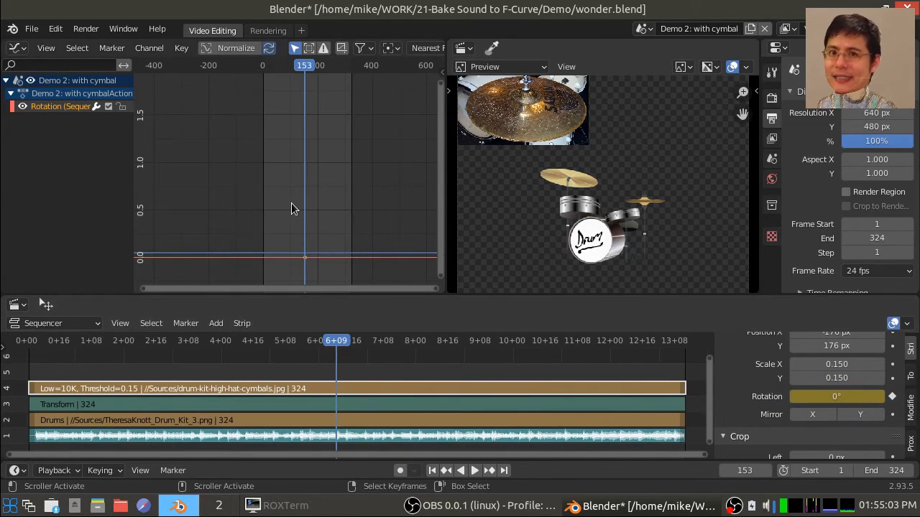
click(432, 470)
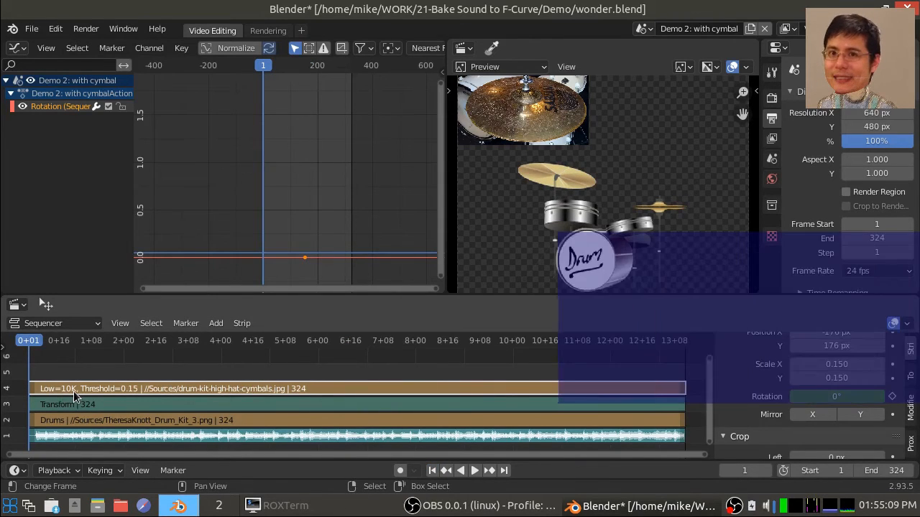
Start Bake Sound to F-Curves for the rotation curve with a lowest frequency of 10000
click(182, 49)
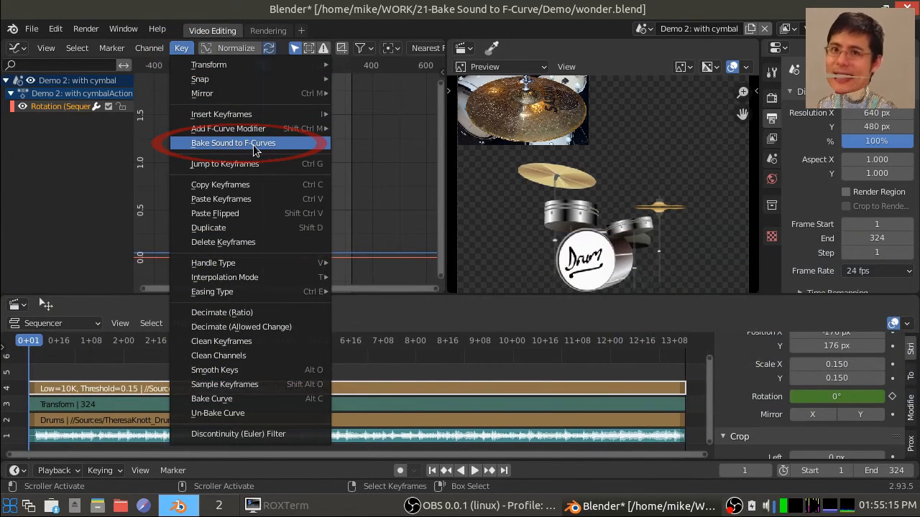
click(253, 145)
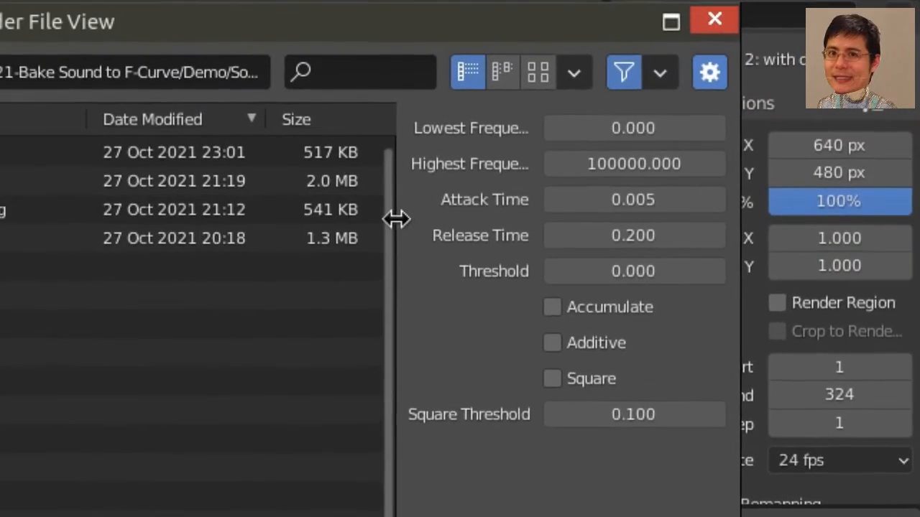
drag(396, 220, 293, 212)
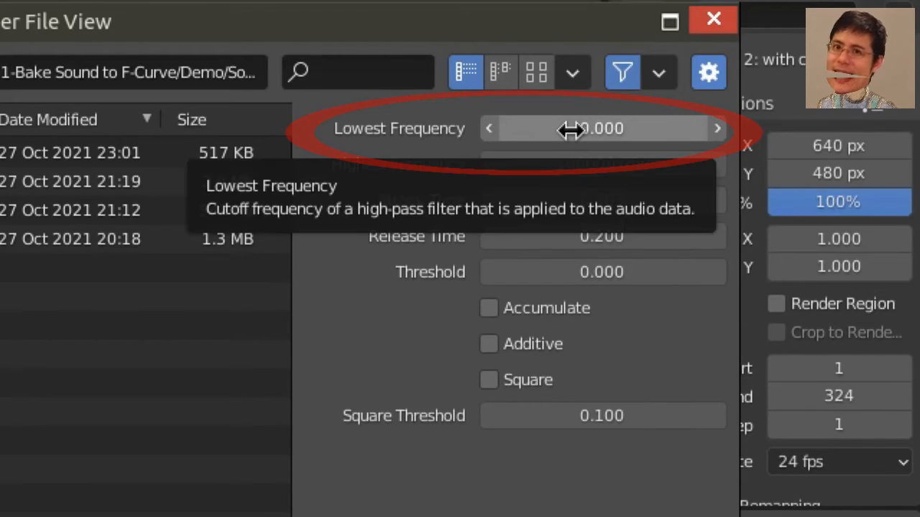
click(611, 127)
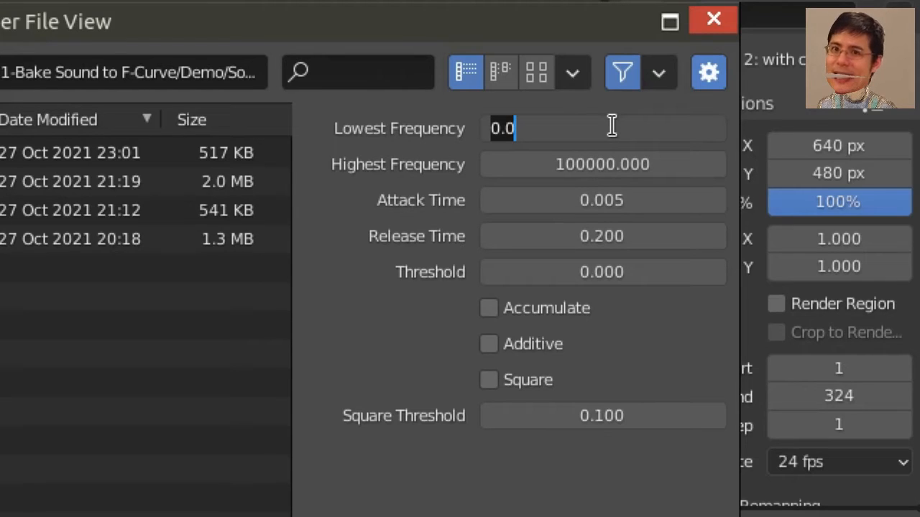
text(10000)
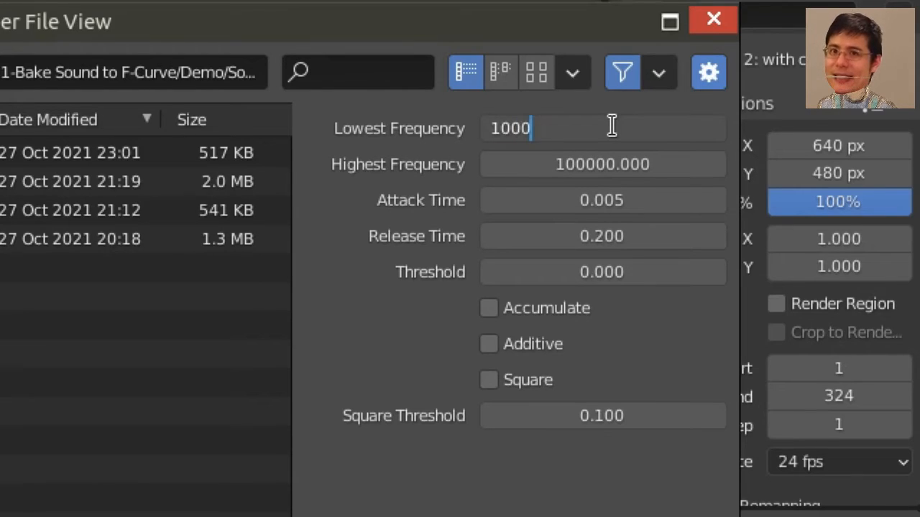
key(Return)
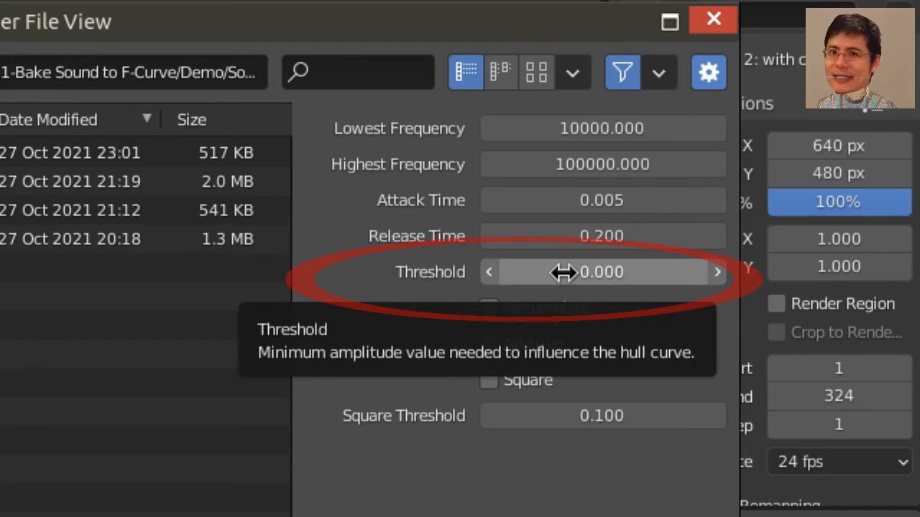
Set the bake threshold to 0.15 and bake WIYB-80sHardRockRemix-13sec.wav into the rotation curve
click(641, 273)
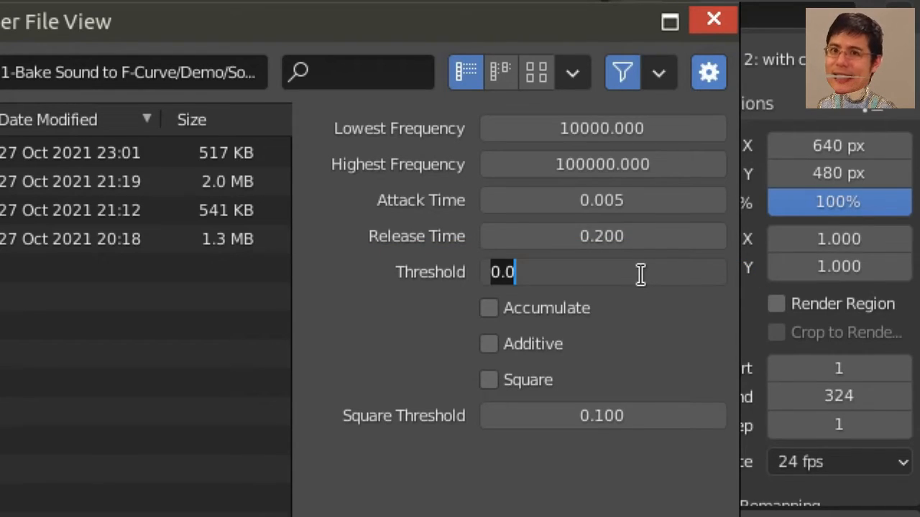
text(0.15)
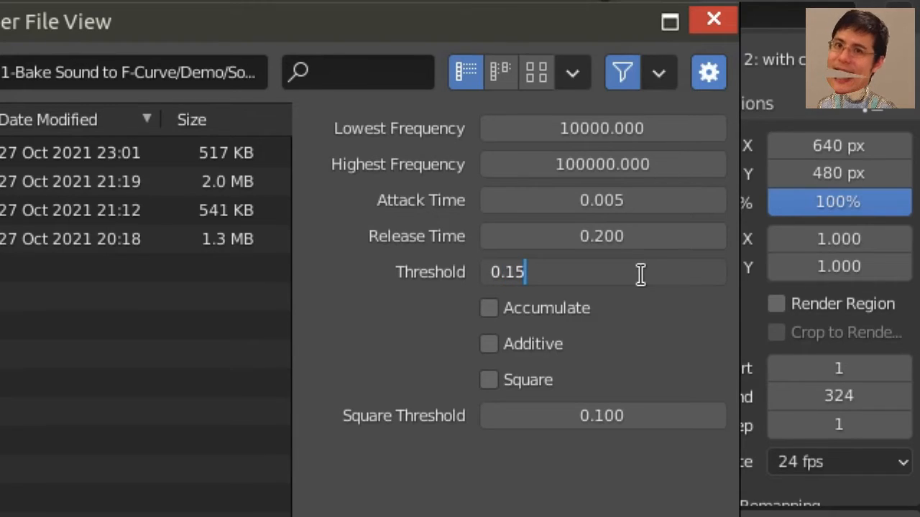
key(Return)
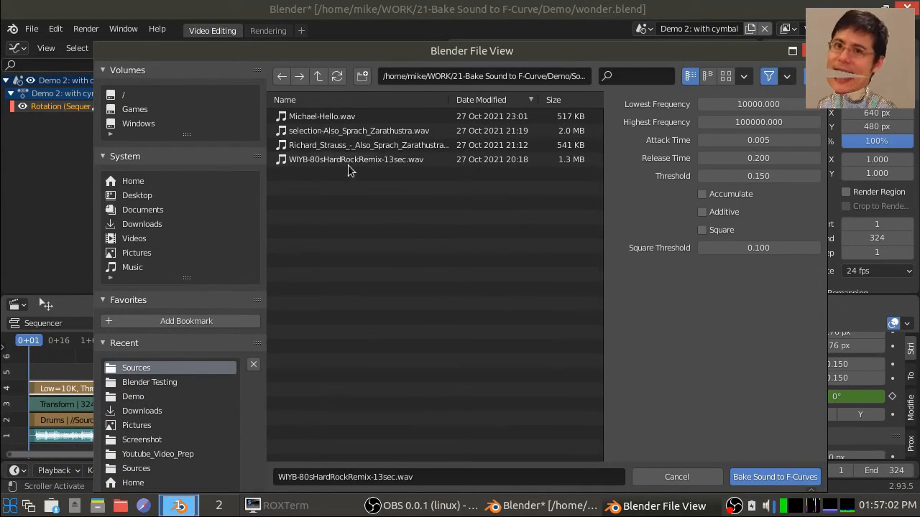
click(333, 159)
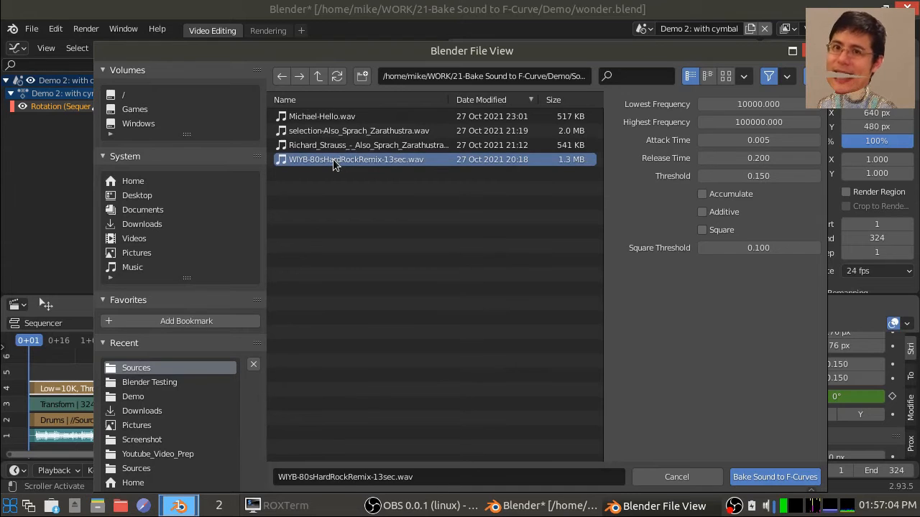
click(786, 479)
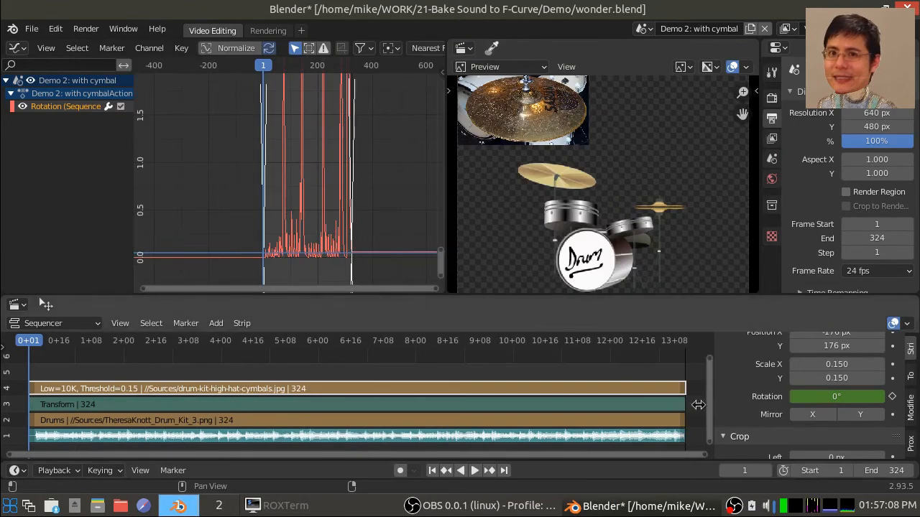
Play the animation with the whole rotation curve and an enlarged cymbal preview in view
key(Home)
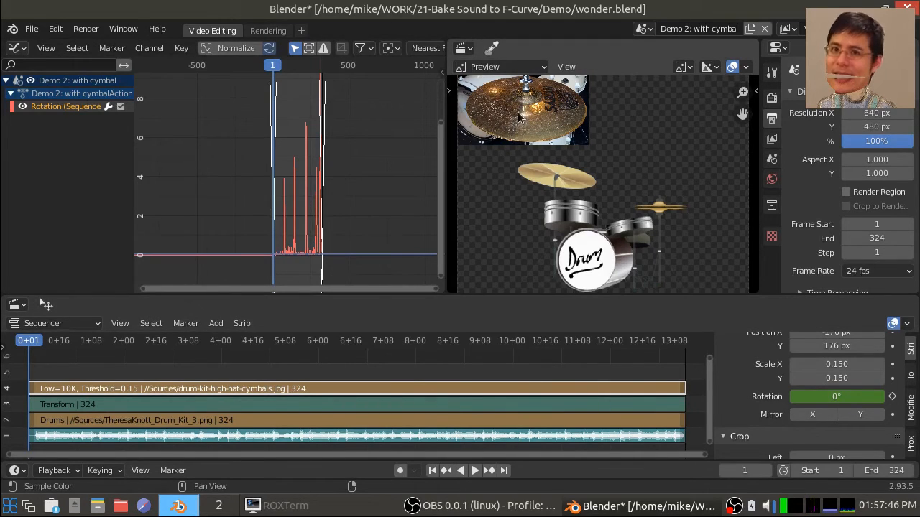
middle_drag(519, 117, 536, 161)
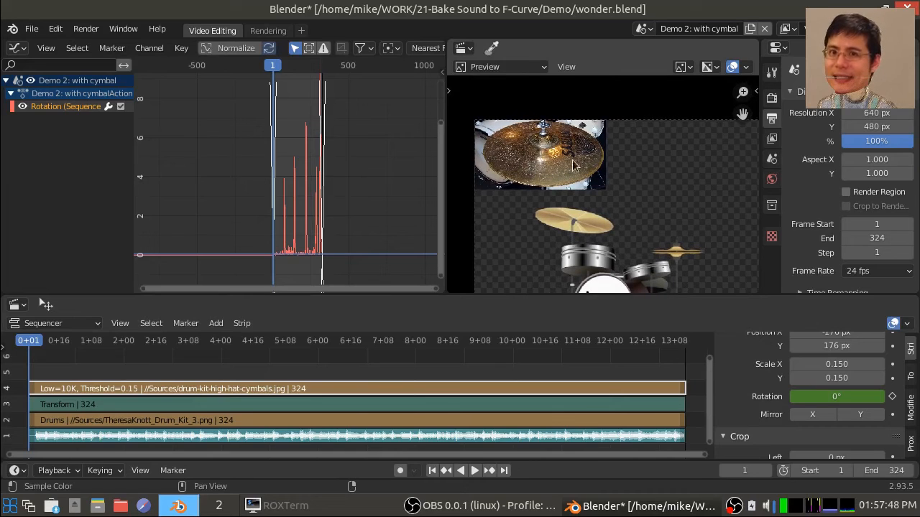
key(b)
drag(645, 211, 447, 102)
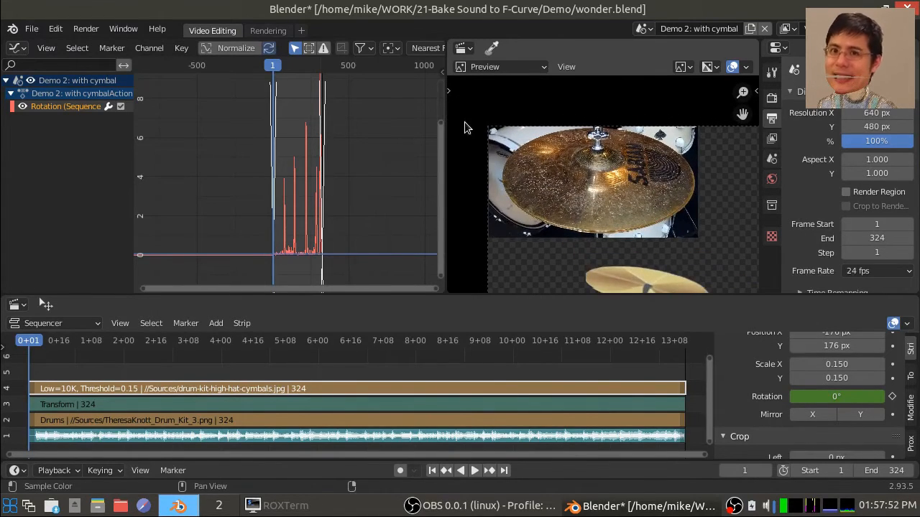
click(474, 470)
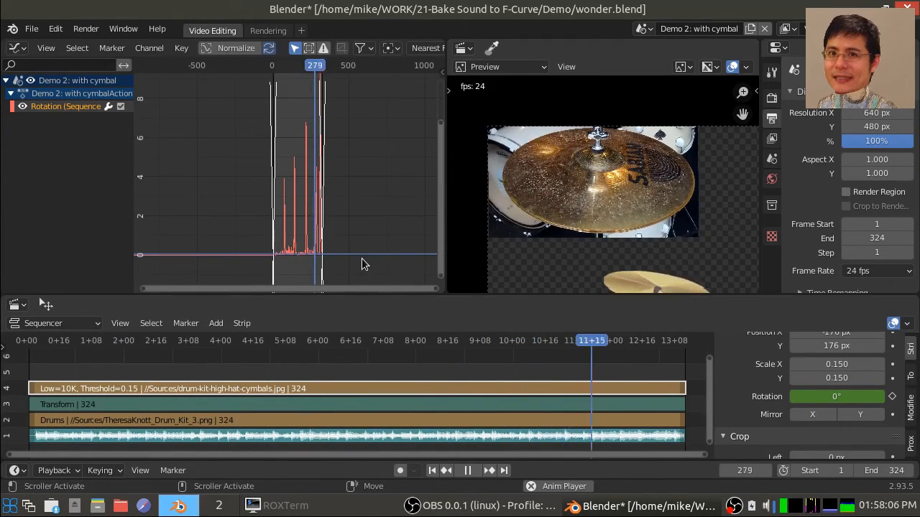
click(466, 470)
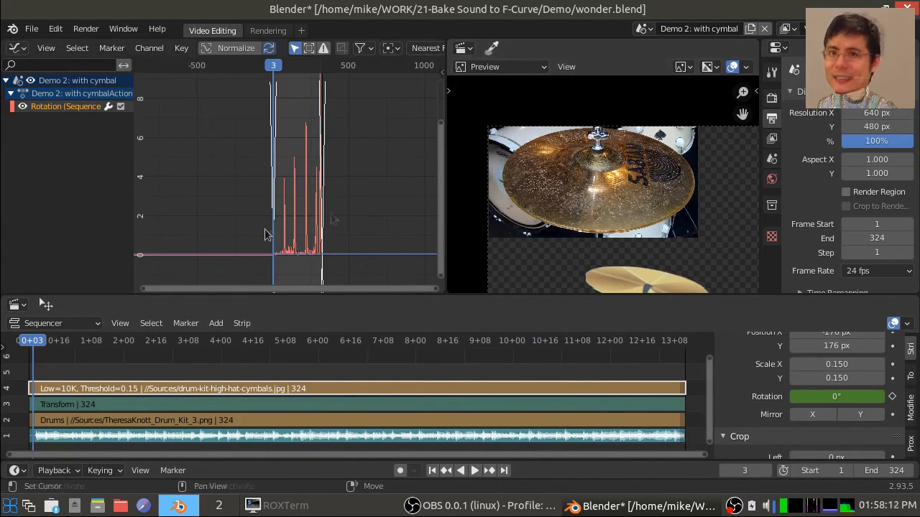
Examine the tall and small peaks of the rotation curve, moving the playhead to frames 211 and 63
key(space)
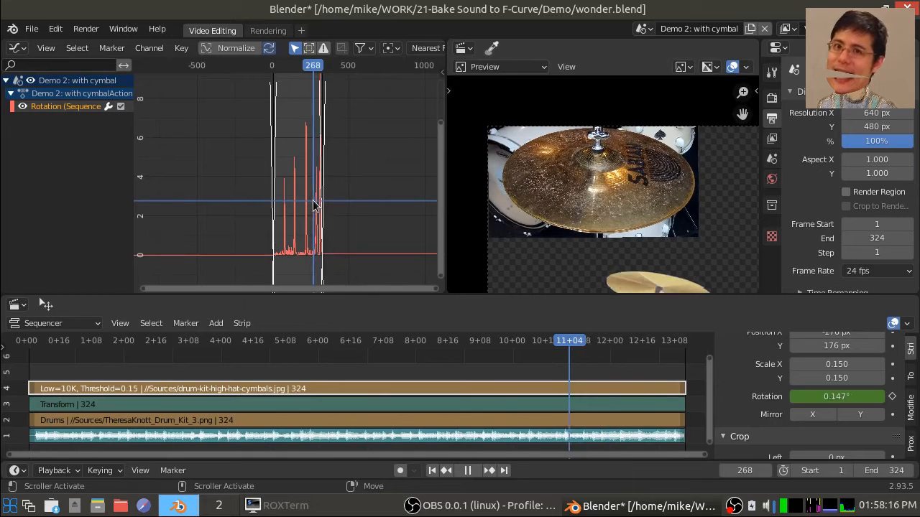
drag(319, 200, 304, 197)
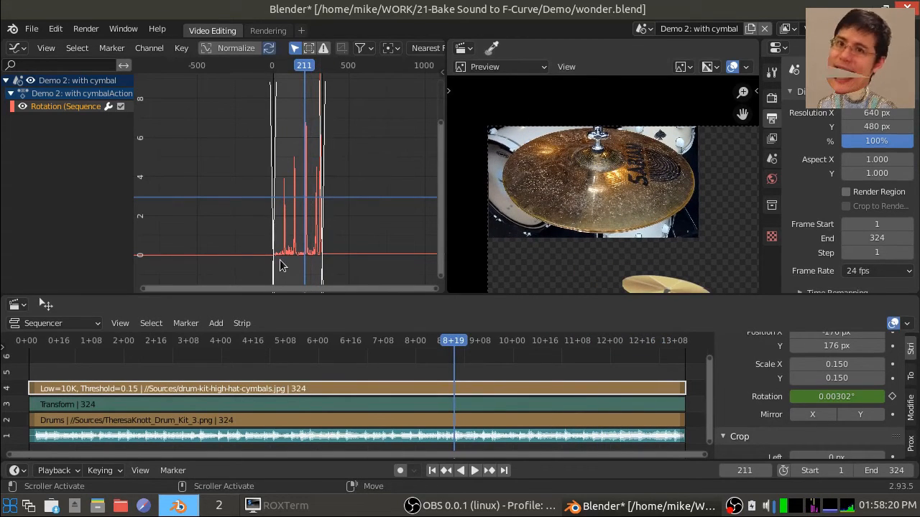
key(shift+b)
drag(257, 232, 351, 268)
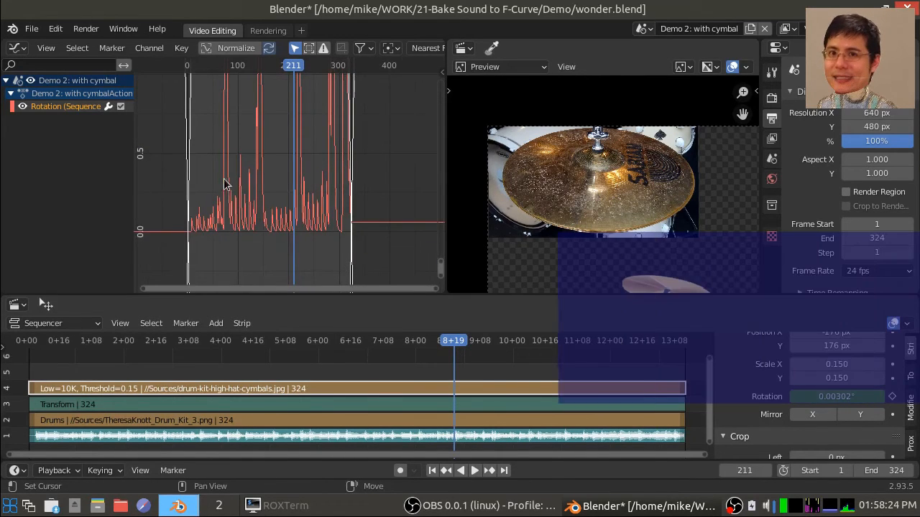
scroll(254, 195, up, 2)
scroll(245, 197, up, 1)
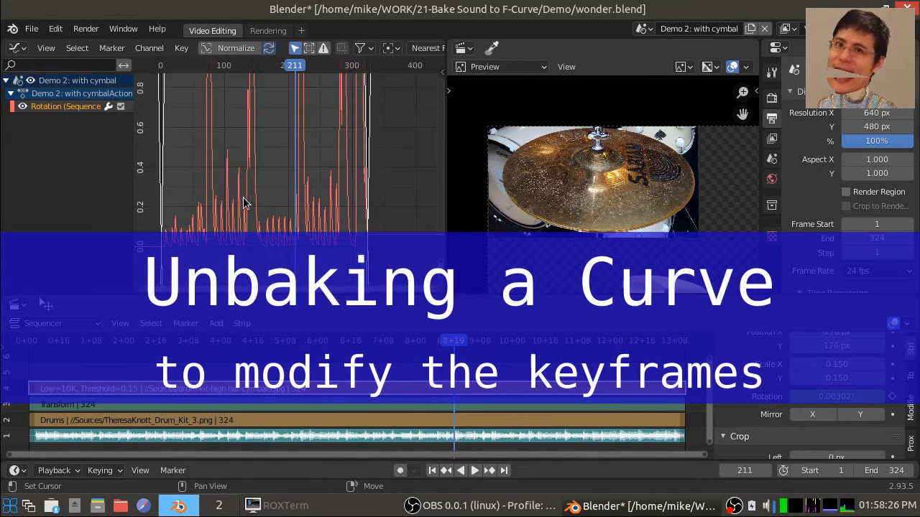
middle_drag(244, 197, 282, 199)
click(238, 228)
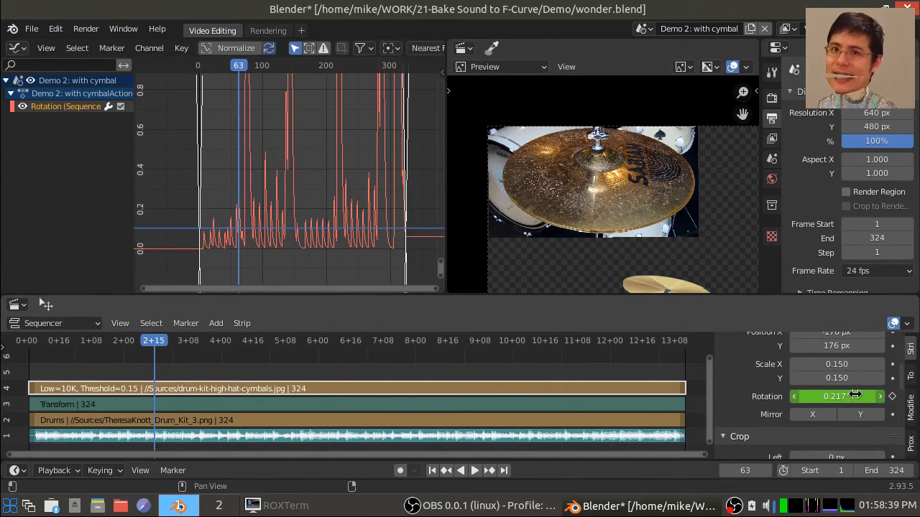
Play the animation on from frame 63, stop it, and scrub back to frame 172 among the small peaks
key(space)
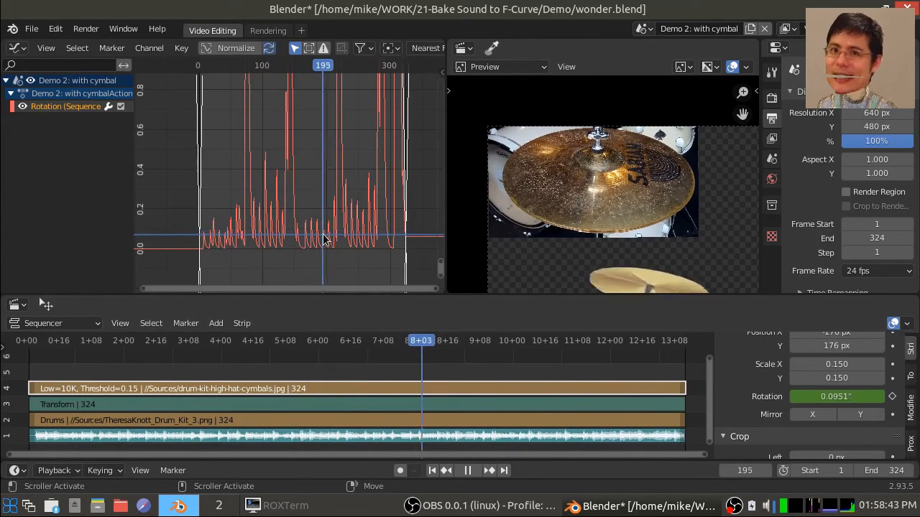
key(space)
drag(325, 235, 316, 236)
drag(316, 236, 307, 236)
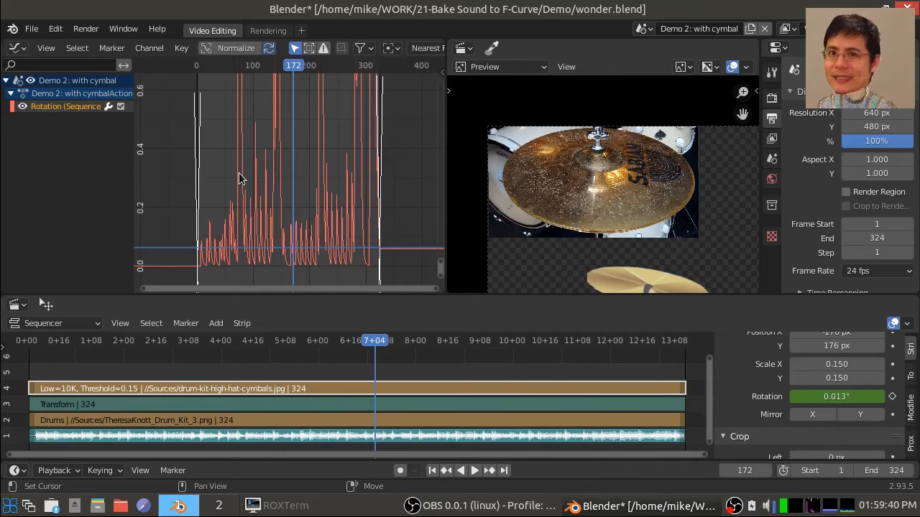
Un-bake the cymbal's rotation curve into editable keyframes
key(b)
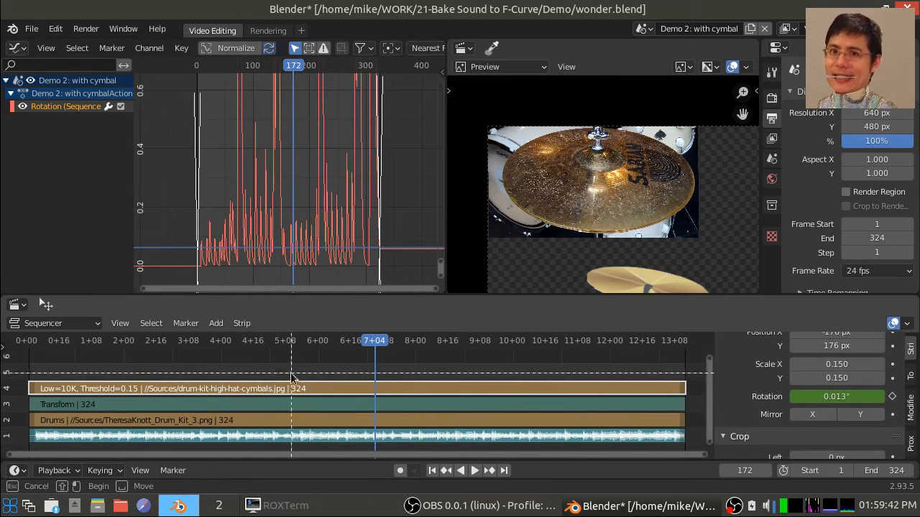
drag(282, 364, 474, 388)
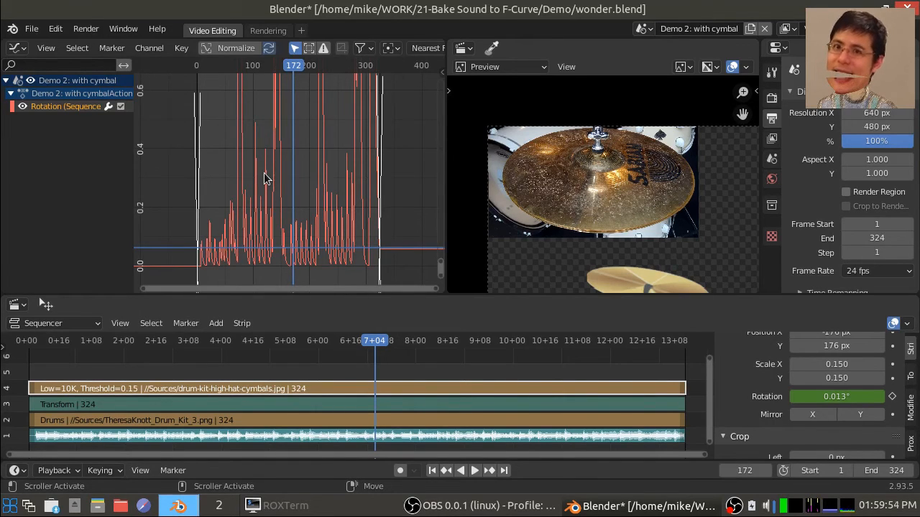
click(181, 48)
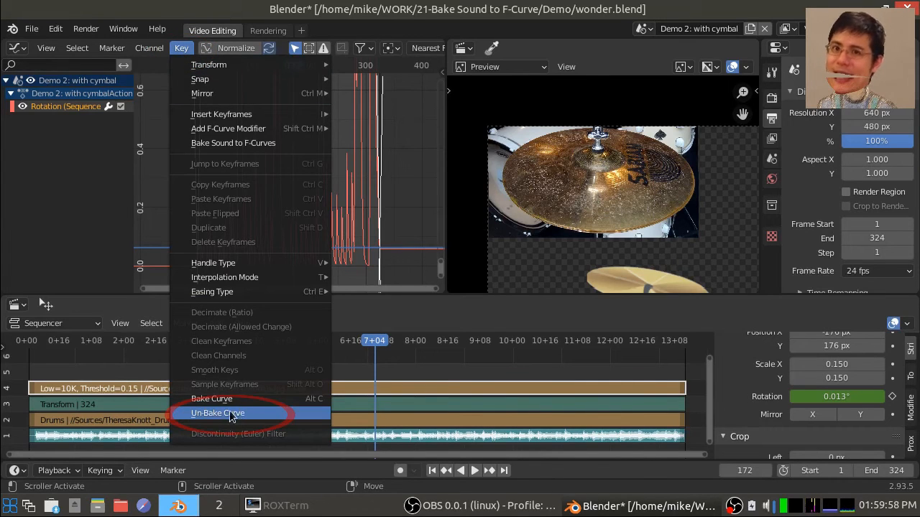
click(287, 413)
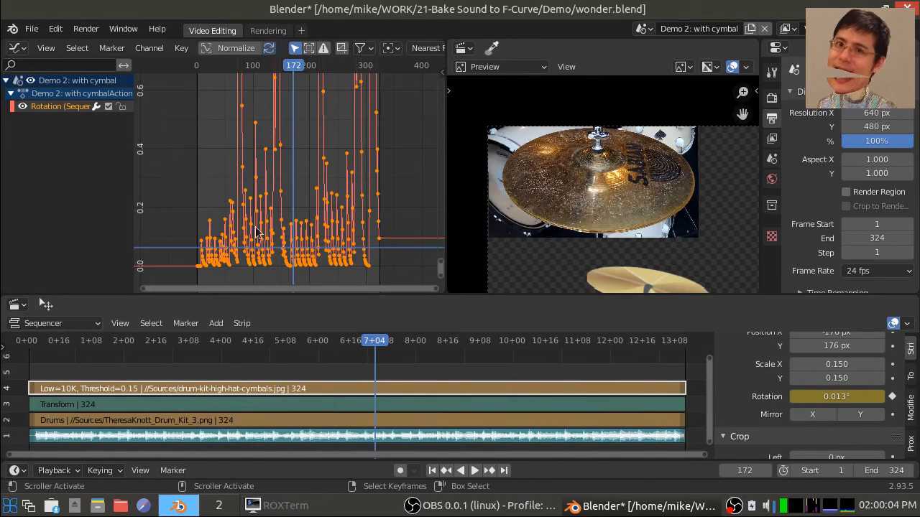
scroll(310, 127, down, 3)
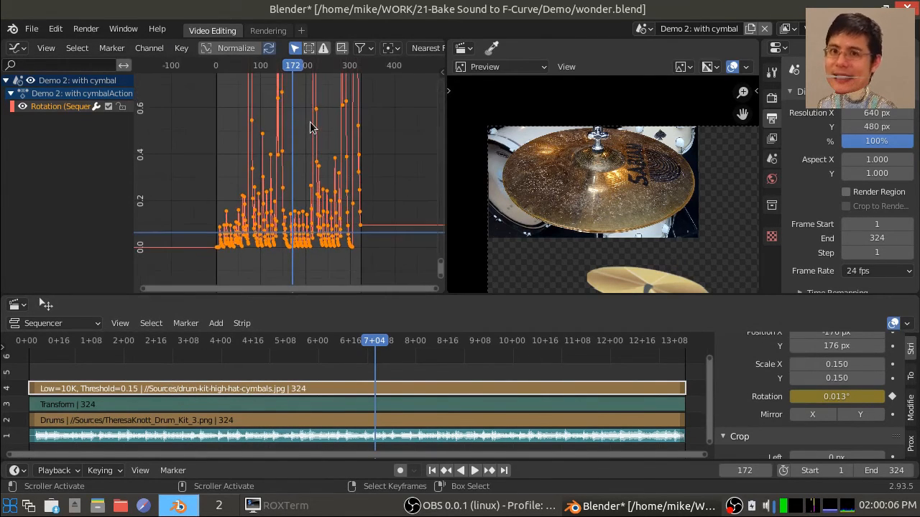
Place the graph cursor at frame 185, at a value of about 0.2, and deselect all rotation keyframes
scroll(310, 151, down, 11)
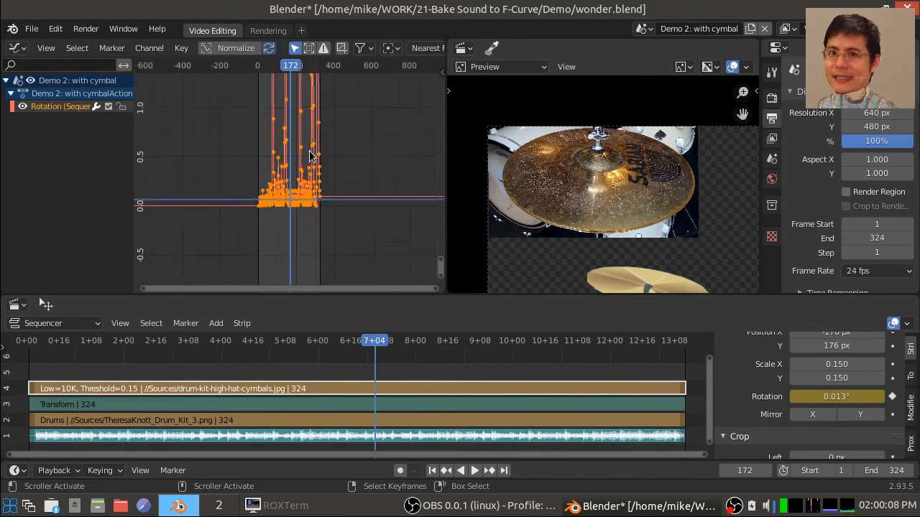
scroll(310, 156, up, 5)
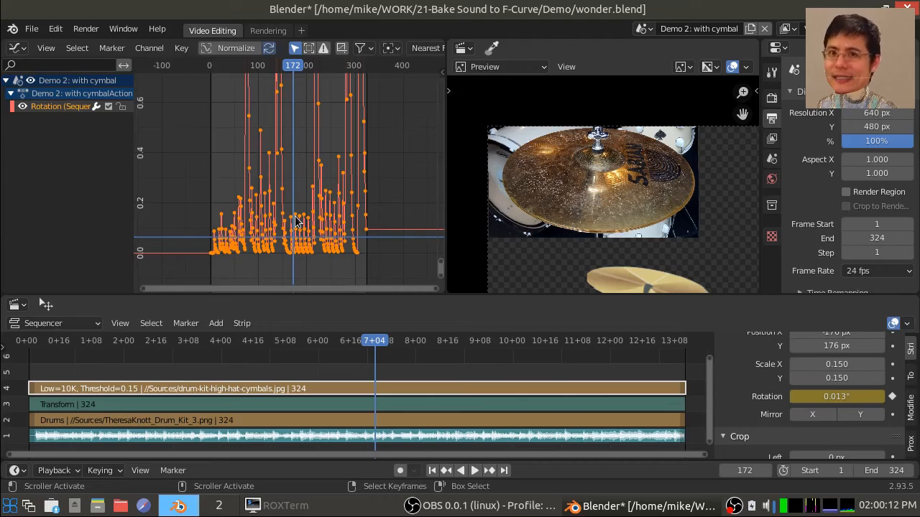
scroll(295, 221, up, 3)
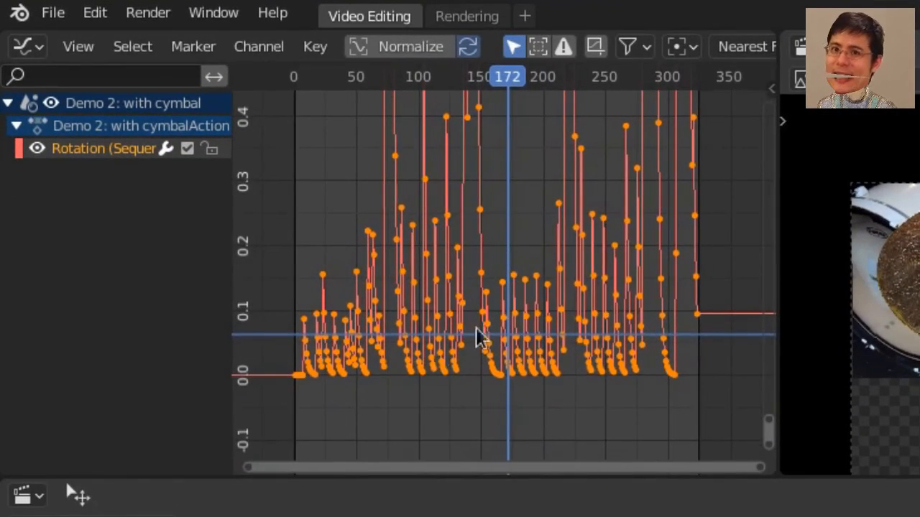
mouse_move(516, 242)
shift+right_down()
mouse_move(535, 240)
mouse_move(525, 241)
shift+right_up()
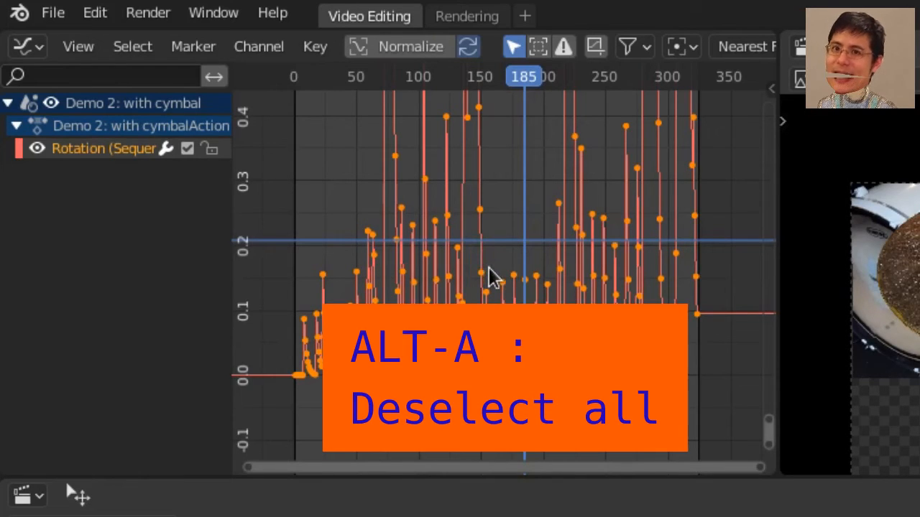
key(alt+a)
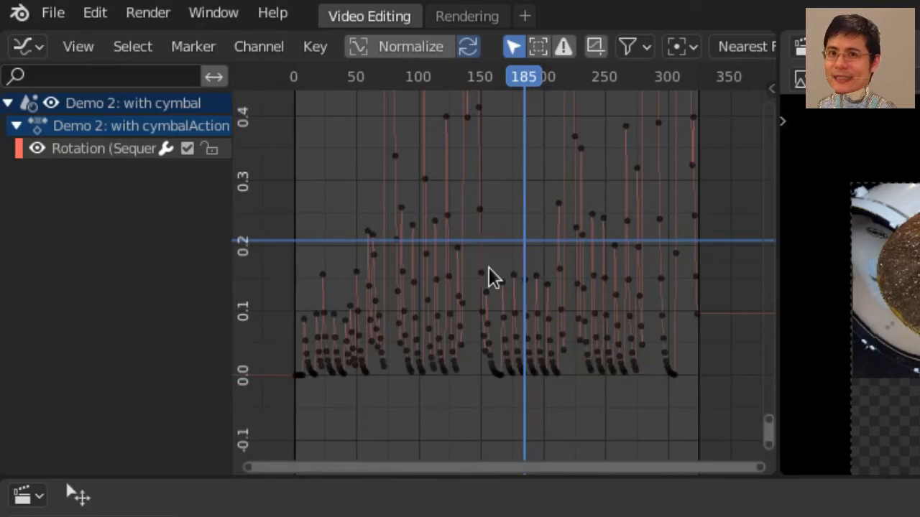
Show the graph cursor's settings and set its Y value to 0
scroll(489, 277, down, 2)
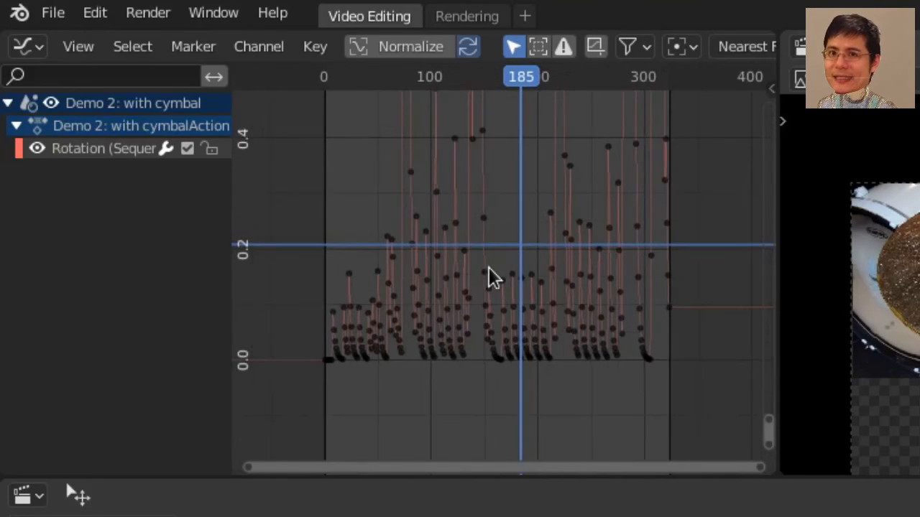
ctrl+scroll(485, 269, left, 4)
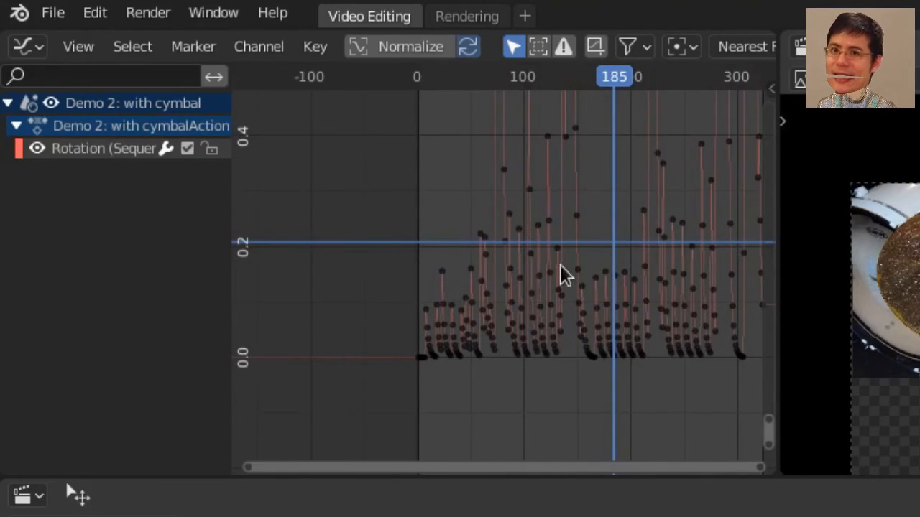
ctrl+scroll(560, 273, right, 2)
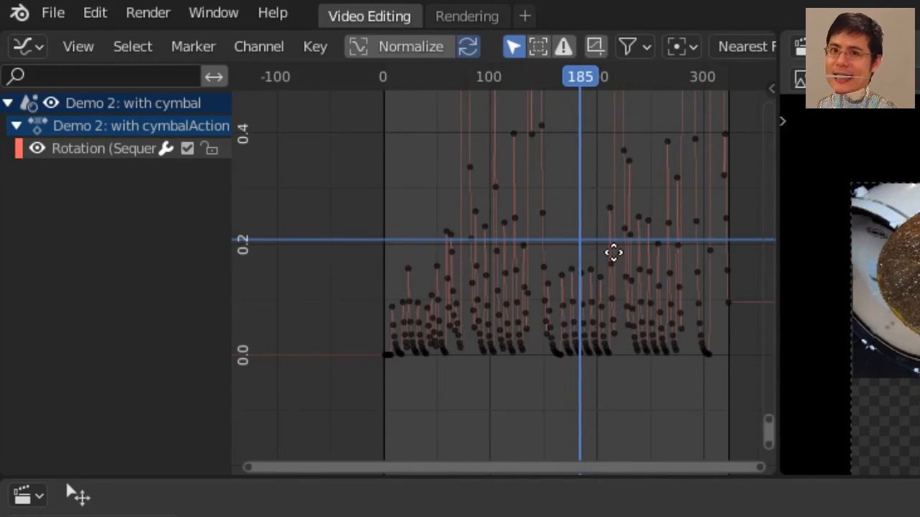
middle_drag(613, 252, 590, 264)
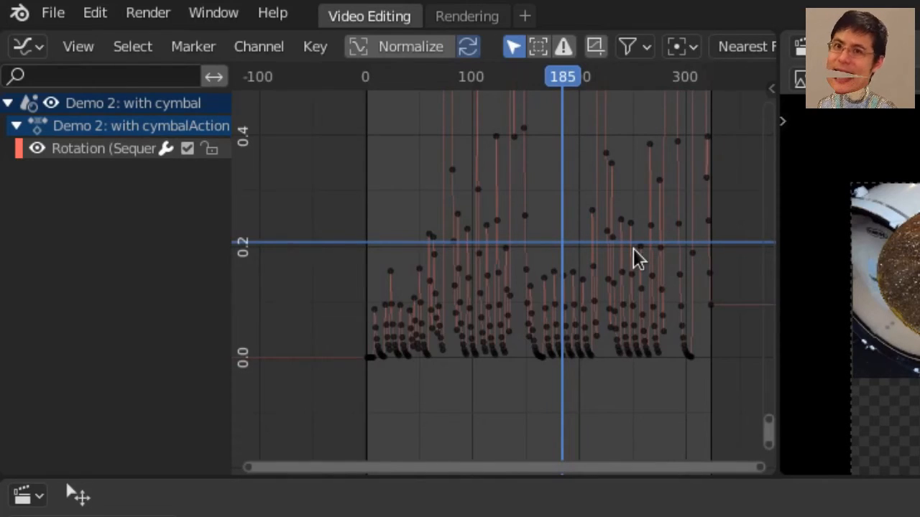
middle_drag(622, 269, 561, 259)
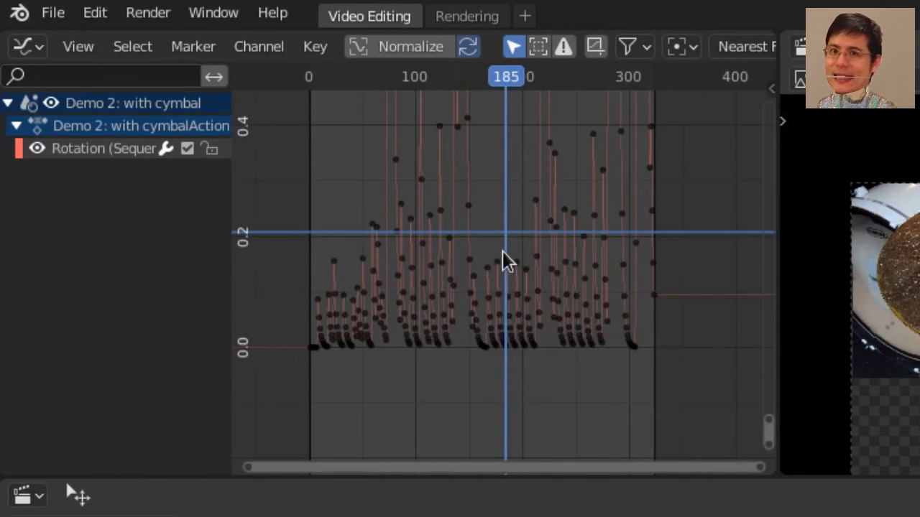
click(771, 84)
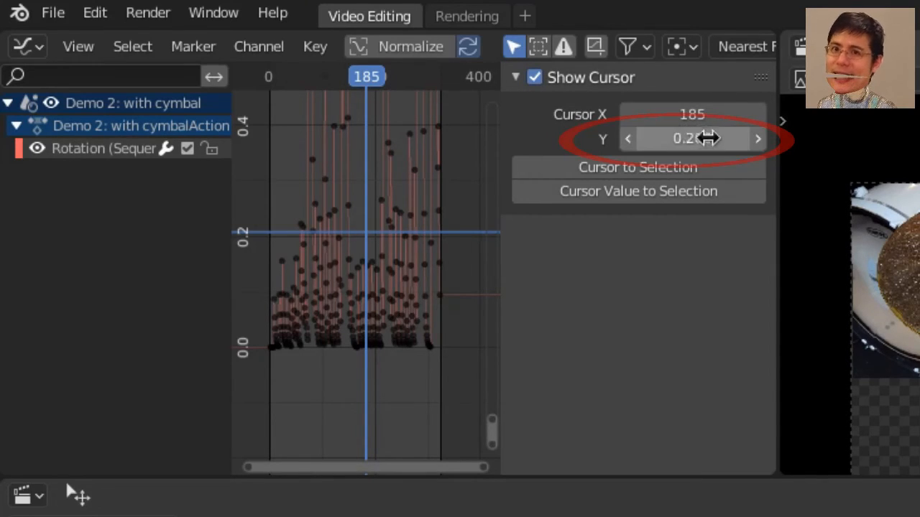
click(700, 140)
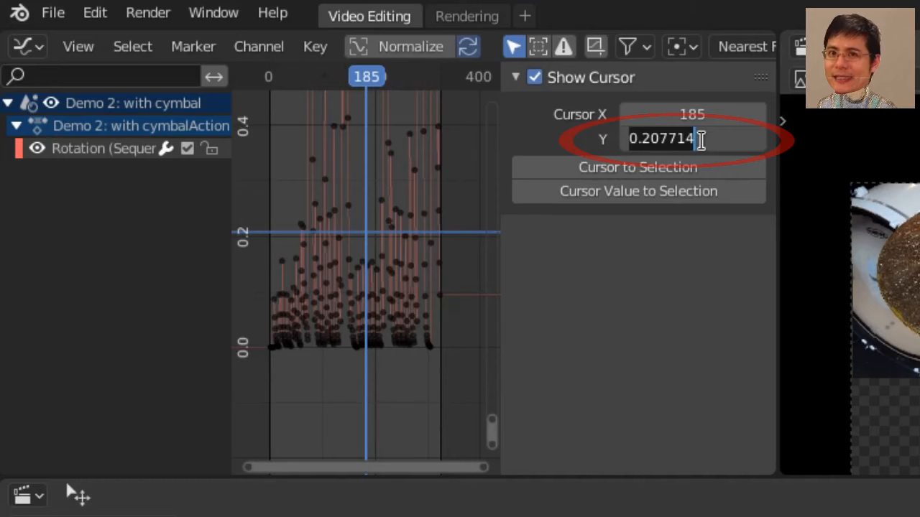
text(0)
key(Return)
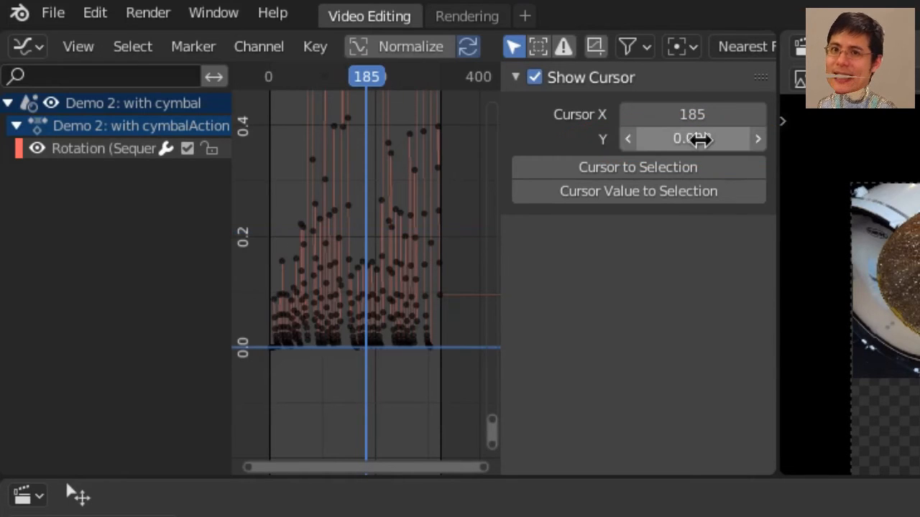
Hide the cursor settings and box-select all the cymbal's small-peak rotation keyframes, up to a value of about 0.28, across the whole frame range
scroll(393, 376, up, 2)
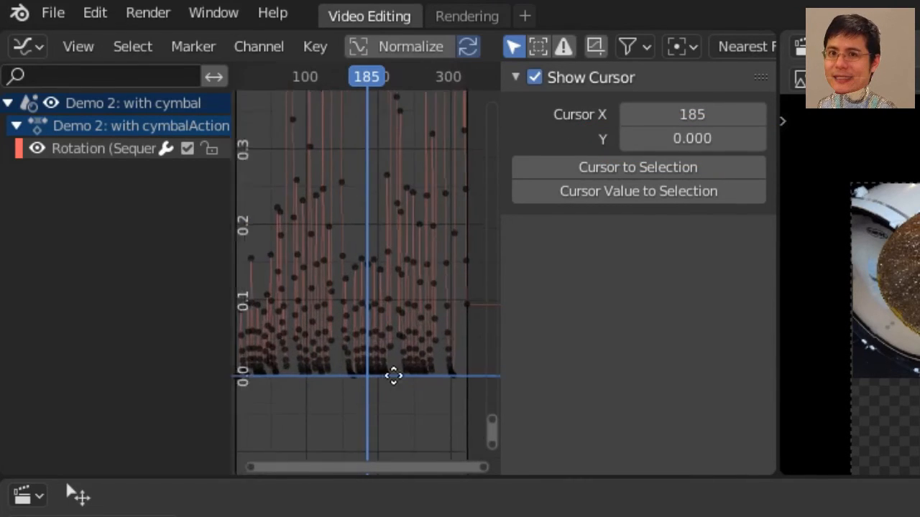
middle_drag(392, 375, 477, 342)
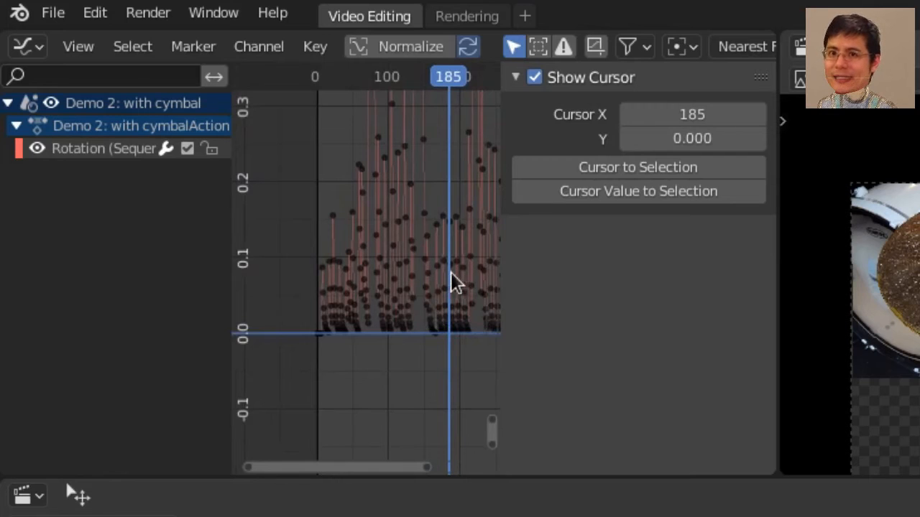
key(n)
scroll(431, 312, down, 1)
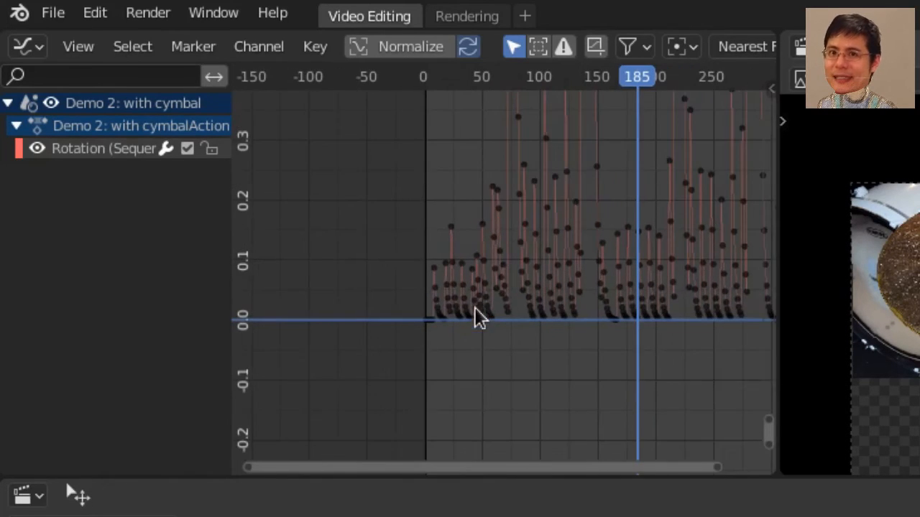
middle_drag(512, 301, 399, 293)
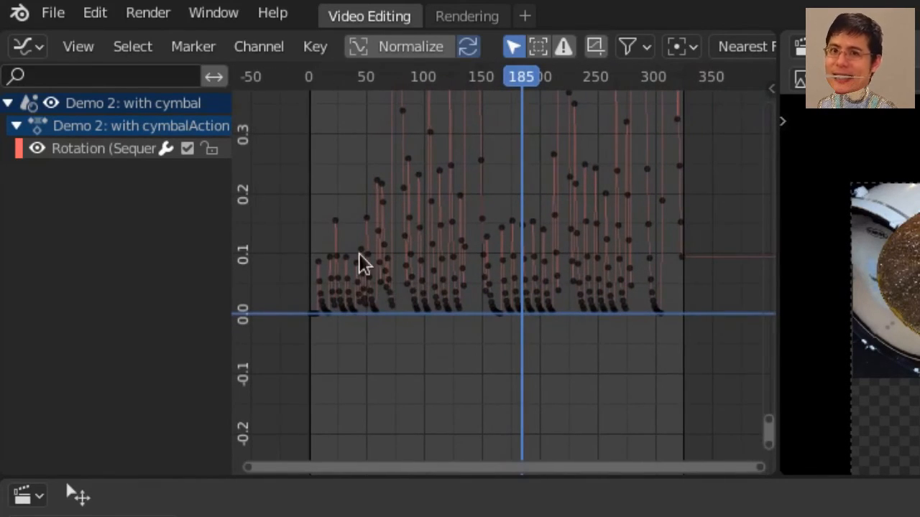
scroll(462, 197, down, 1)
middle_drag(462, 195, 488, 204)
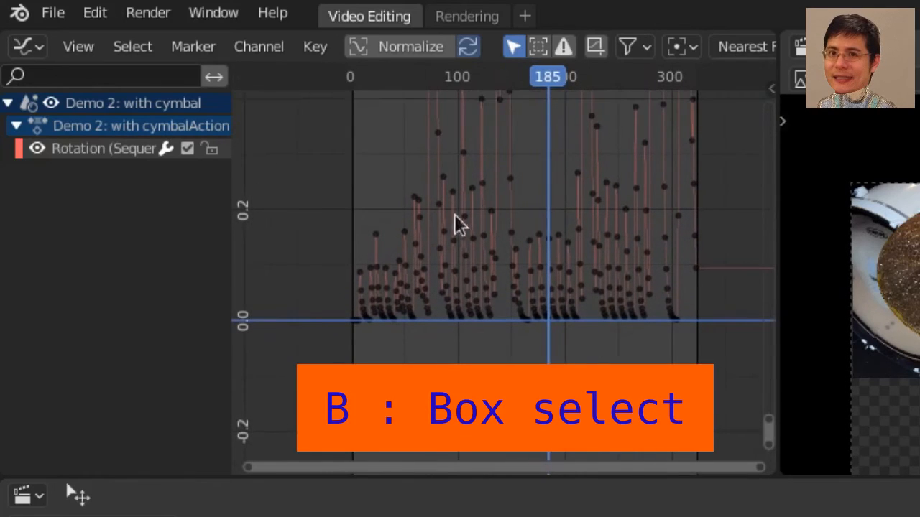
key(b)
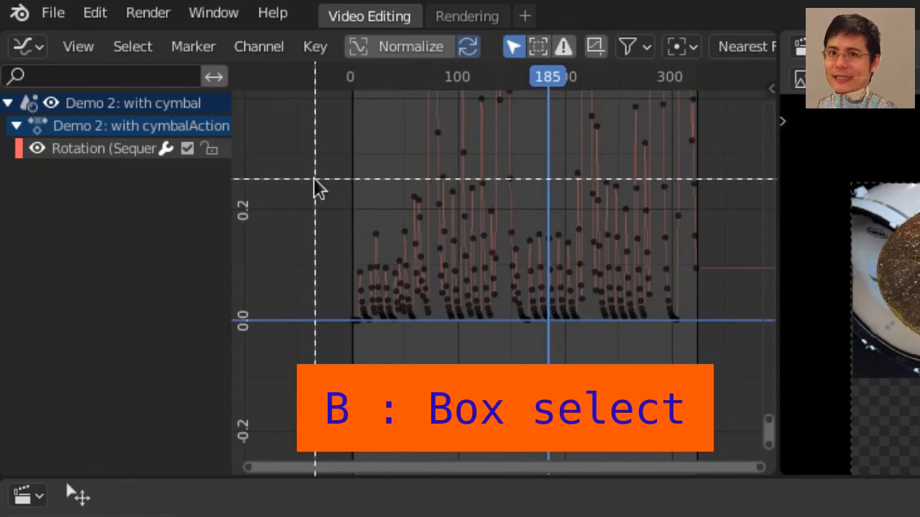
drag(310, 167, 751, 335)
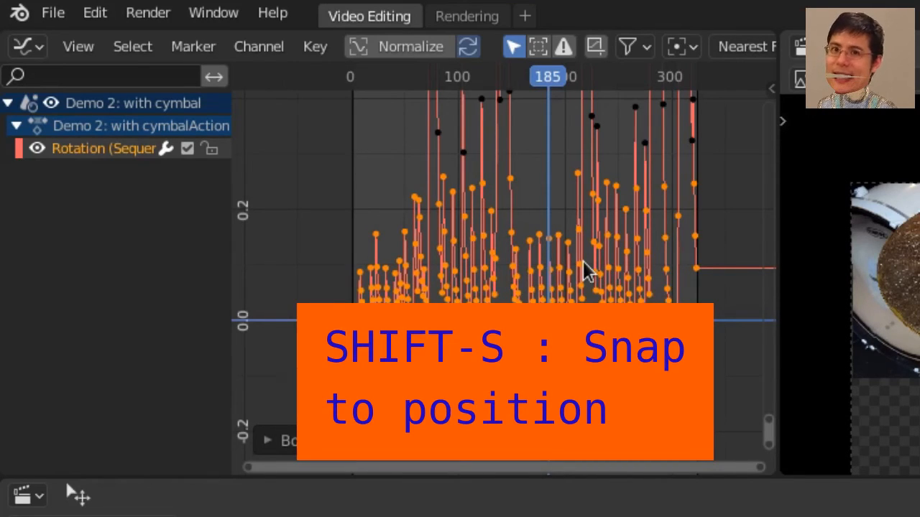
Snap the selected low rotation keyframes to the cursor value with Selection to Cursor Value
key(shift+s)
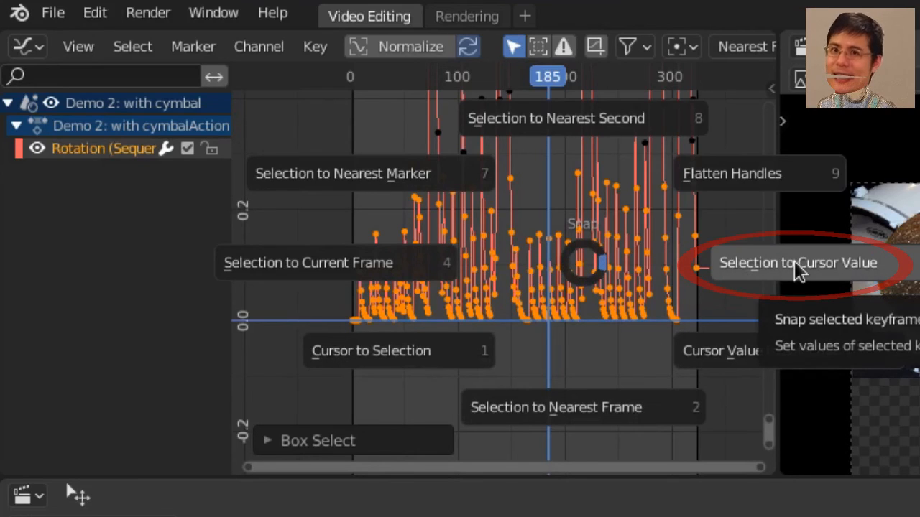
click(739, 282)
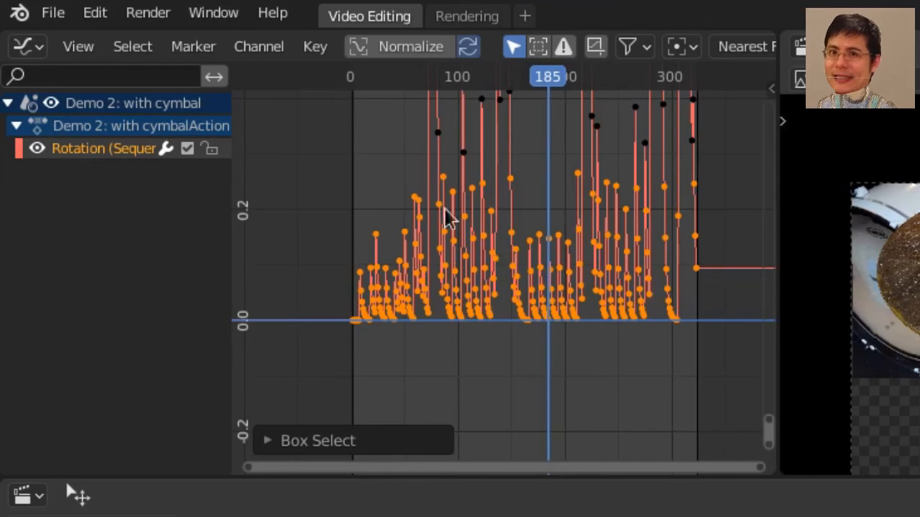
click(316, 50)
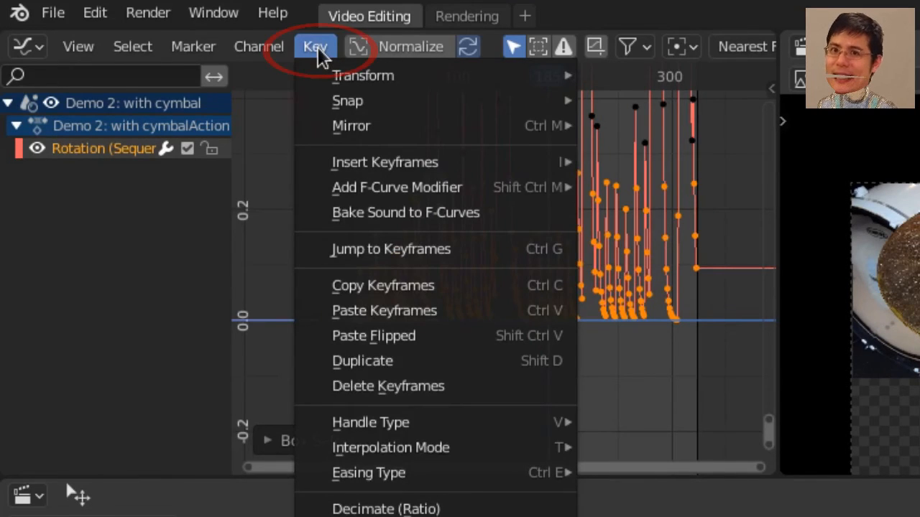
mouse_move(352, 108)
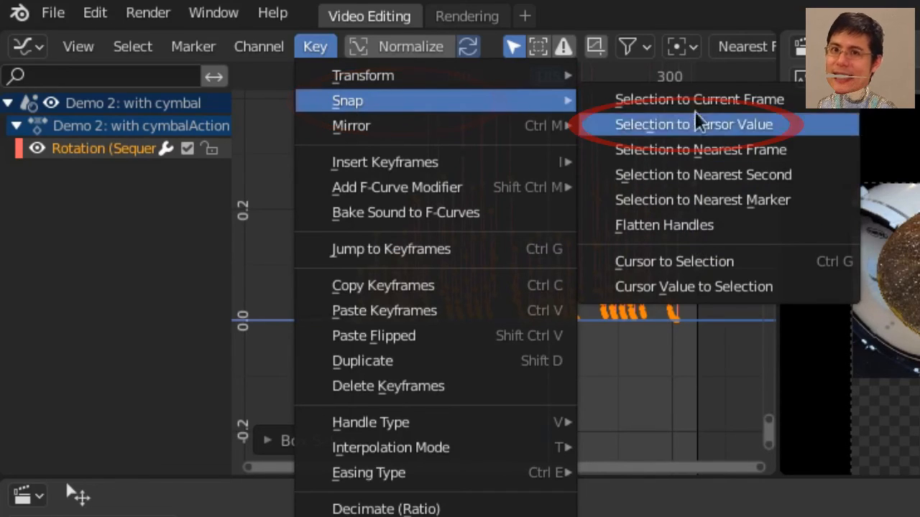
click(732, 129)
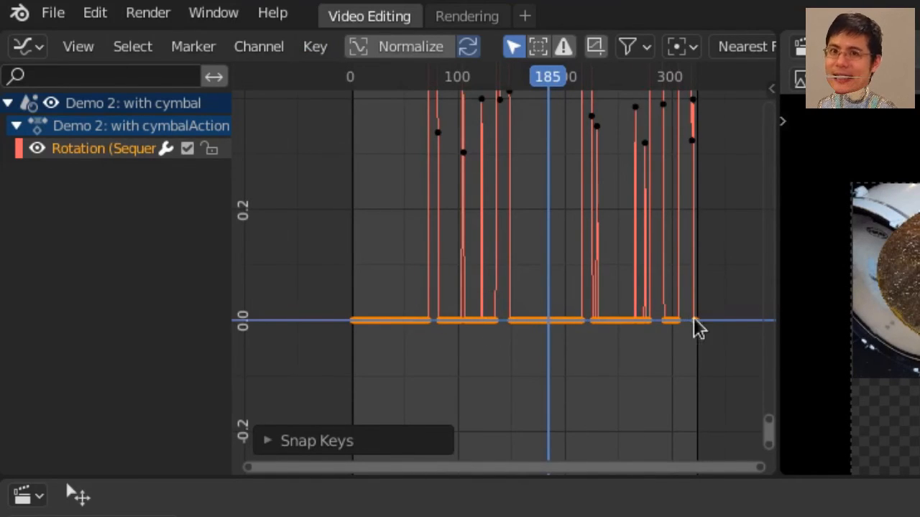
Play the animation from frame 1 to check the cymbal's flattened rotation curve, and stop it near the end
scroll(661, 310, down, 8)
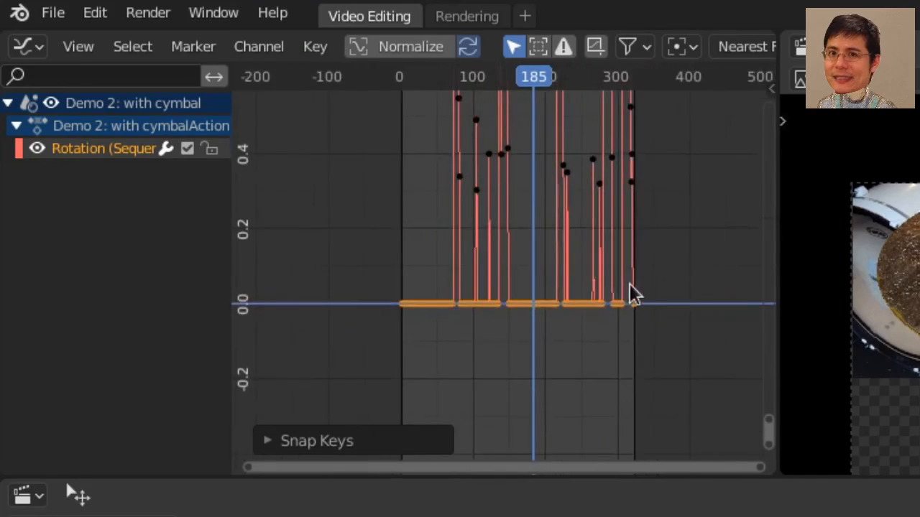
scroll(300, 133, up, 2)
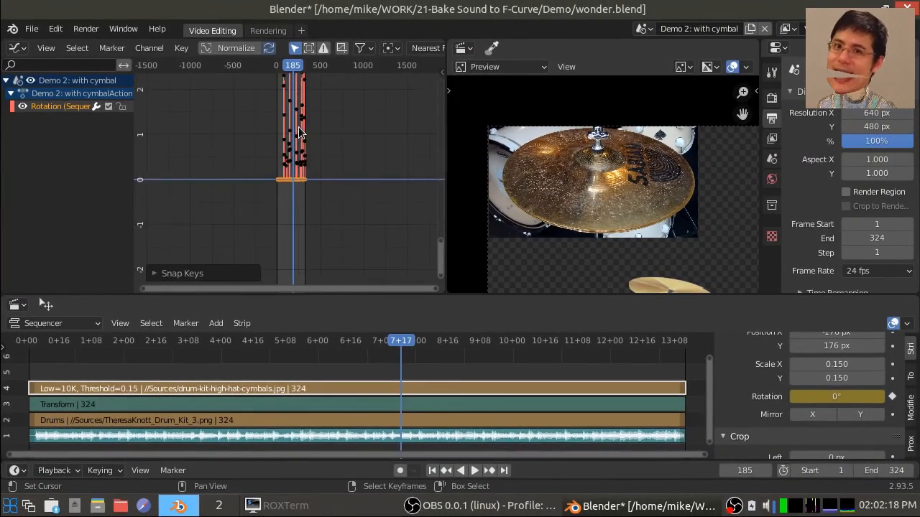
click(432, 470)
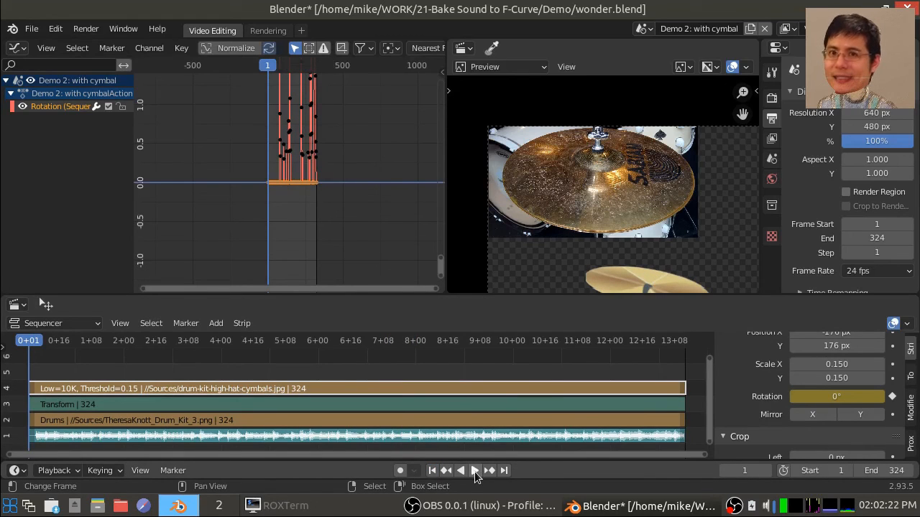
click(474, 471)
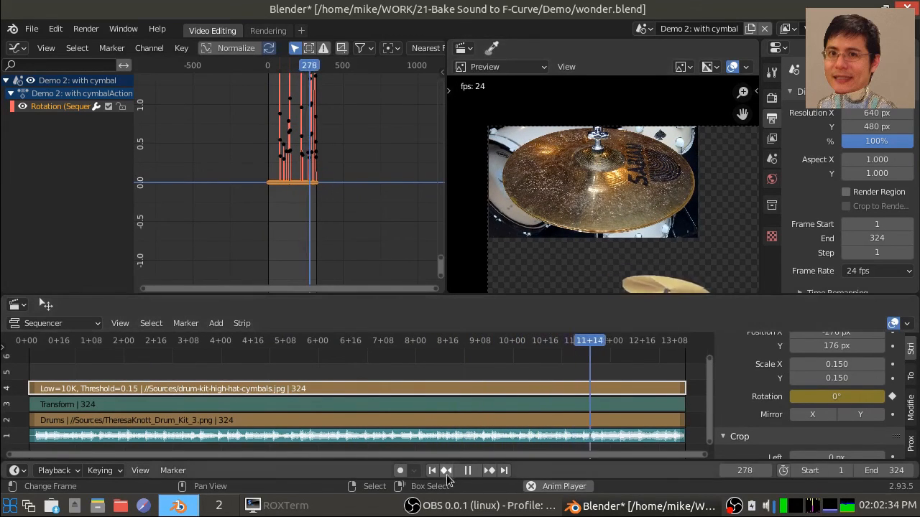
key(space)
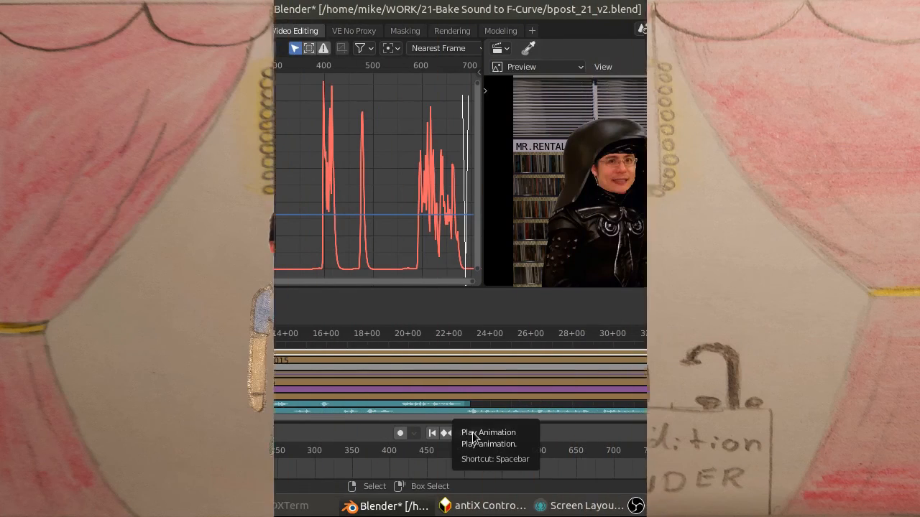
Play the Spaceballs scene's animation in bpost_21_v2.blend
click(474, 433)
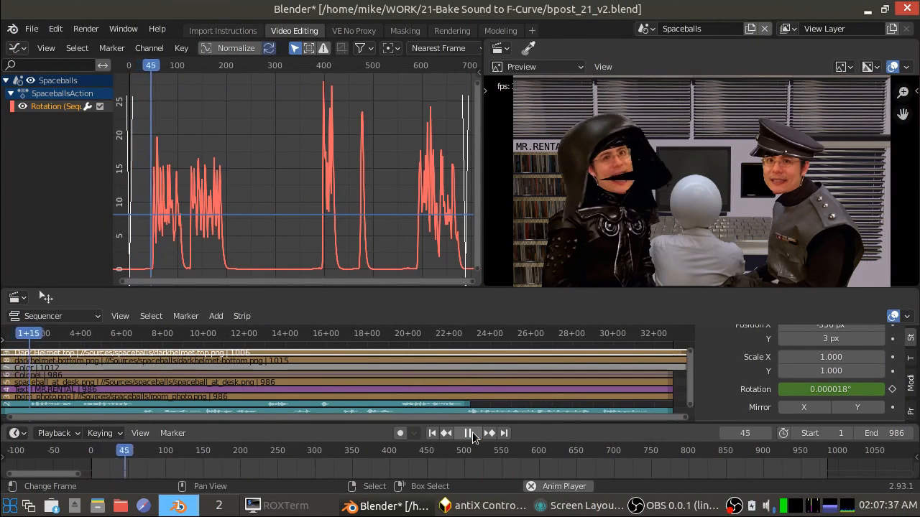